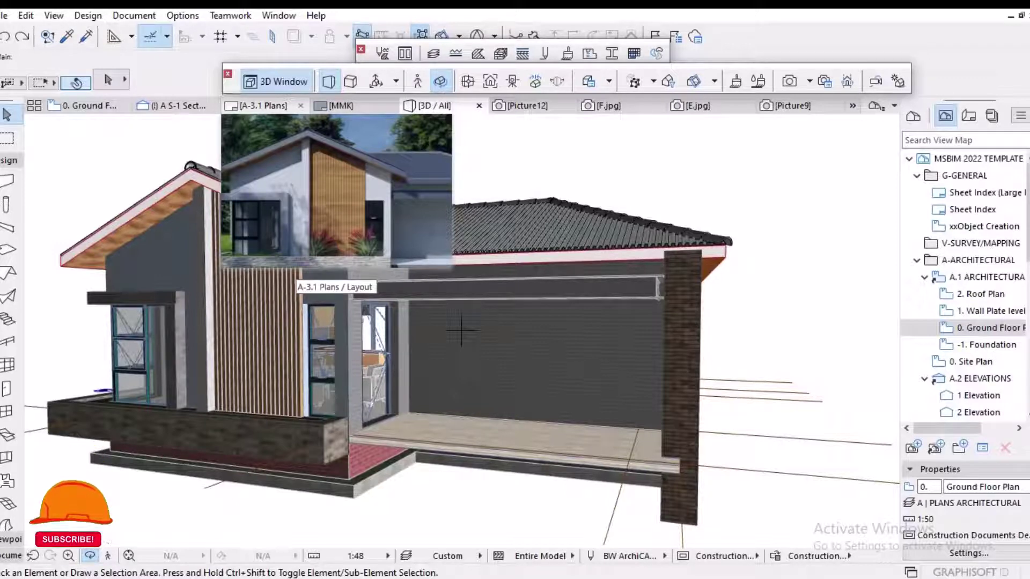
scroll(461, 330, "down", 3)
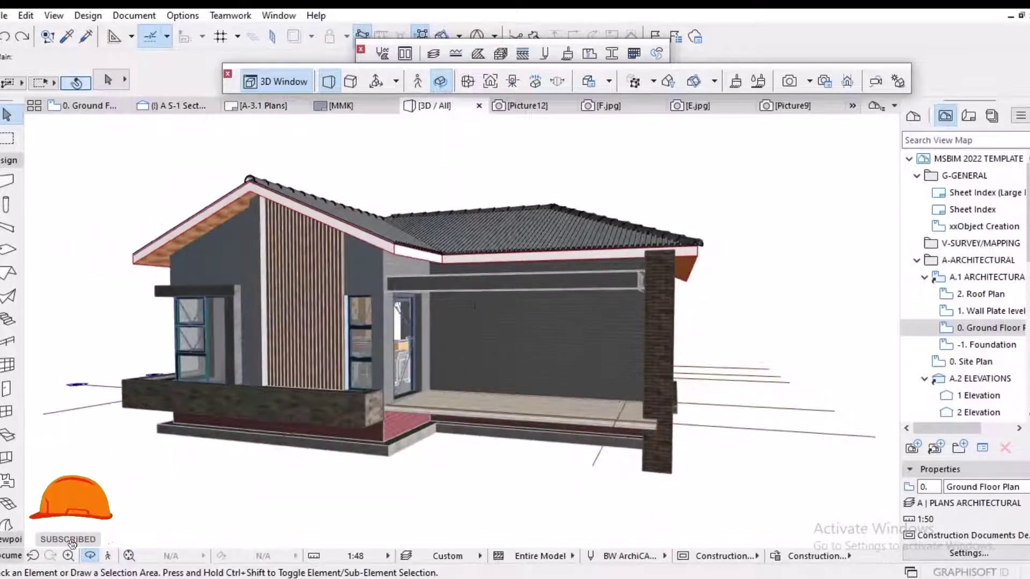
Orbit the house to an elevated view of the porch corner and front gable
middle_click_drag(474, 306, 564, 313, "shift")
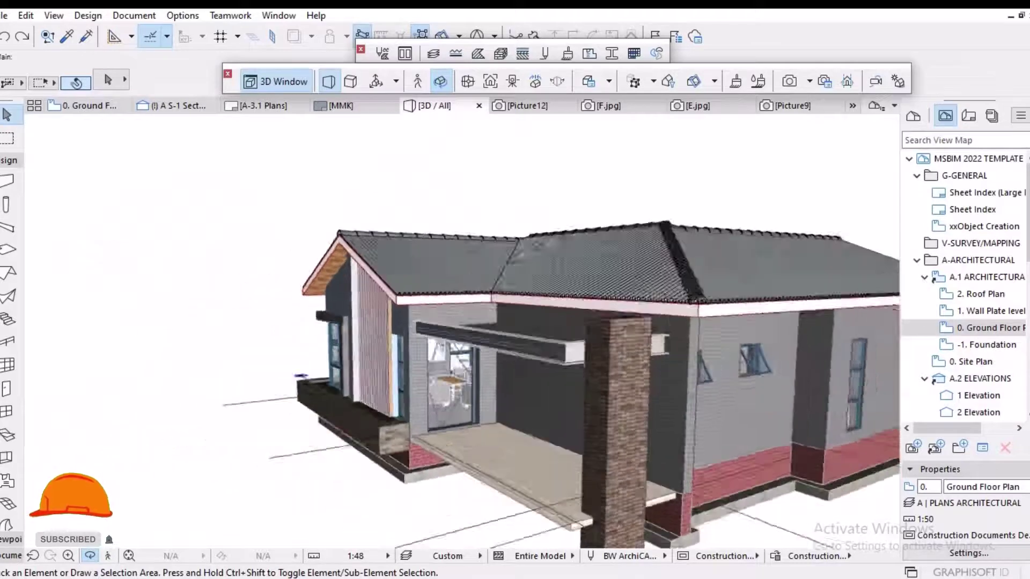
mouse_move(300, 376)
middle_mouse_down("shift")
mouse_move(361, 231)
mouse_move(460, 331)
mouse_move(523, 326)
middle_mouse_up("shift")
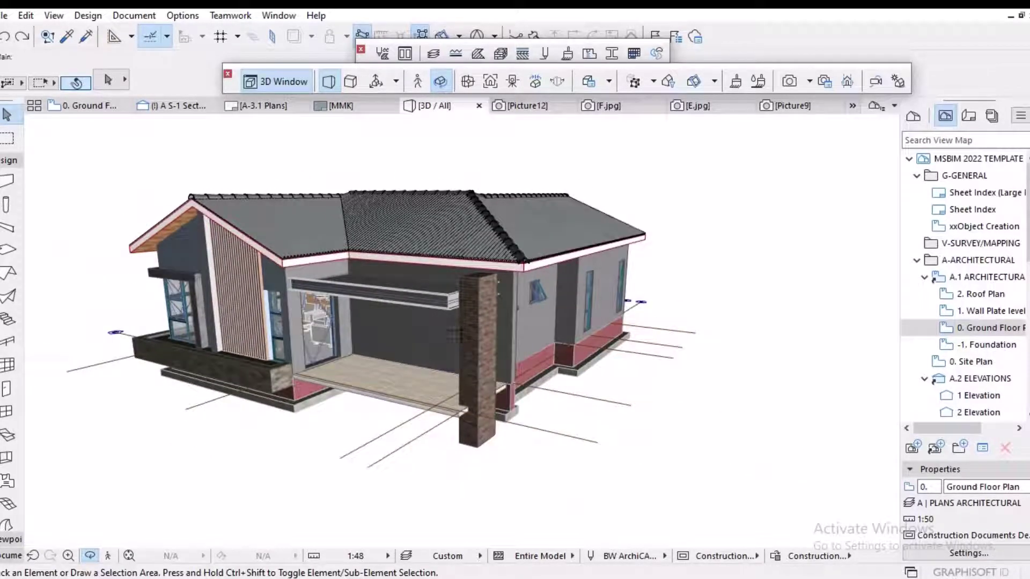
Create a new 3D Document from the current view named 'Presentation 1'
right_click(666, 193)
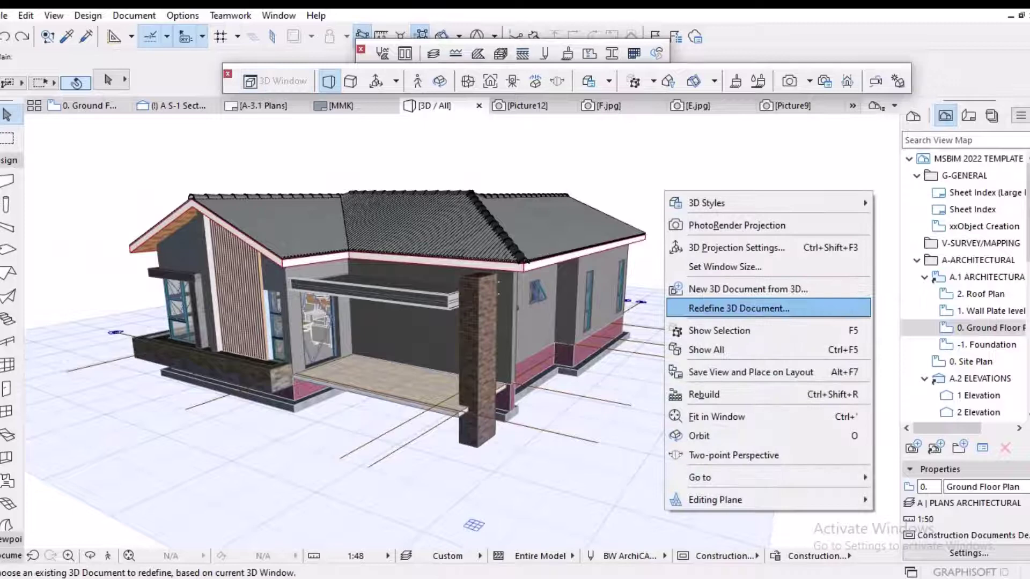
left_click(748, 288)
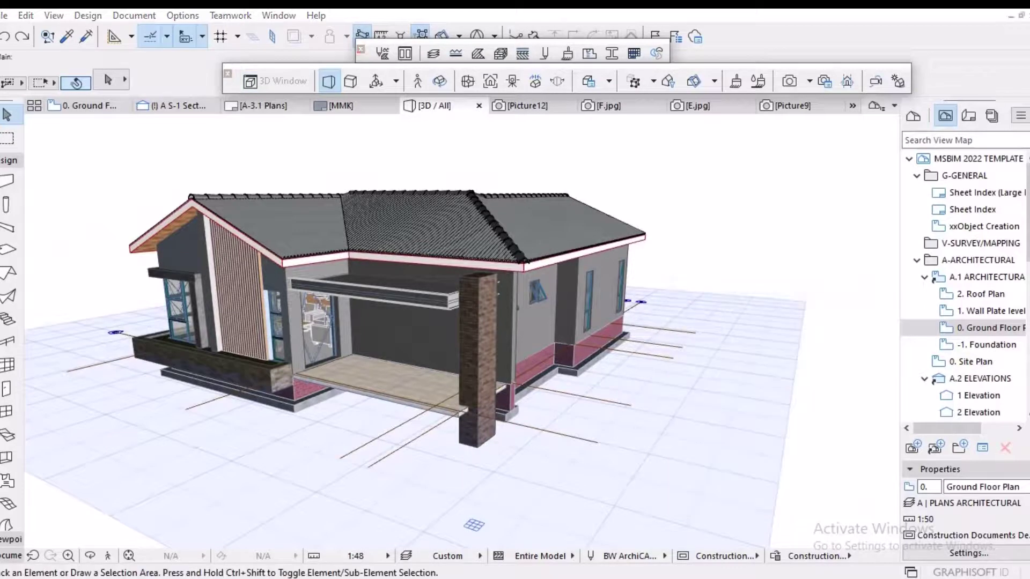
type("Kitchen perspectivec")
key("Tab")
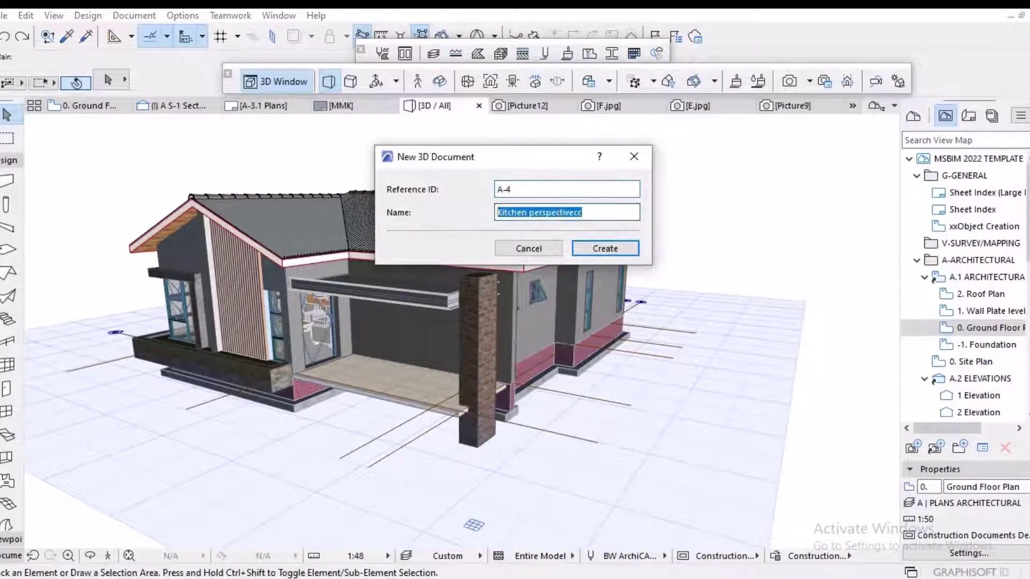
type("Presentation 1")
key("Return")
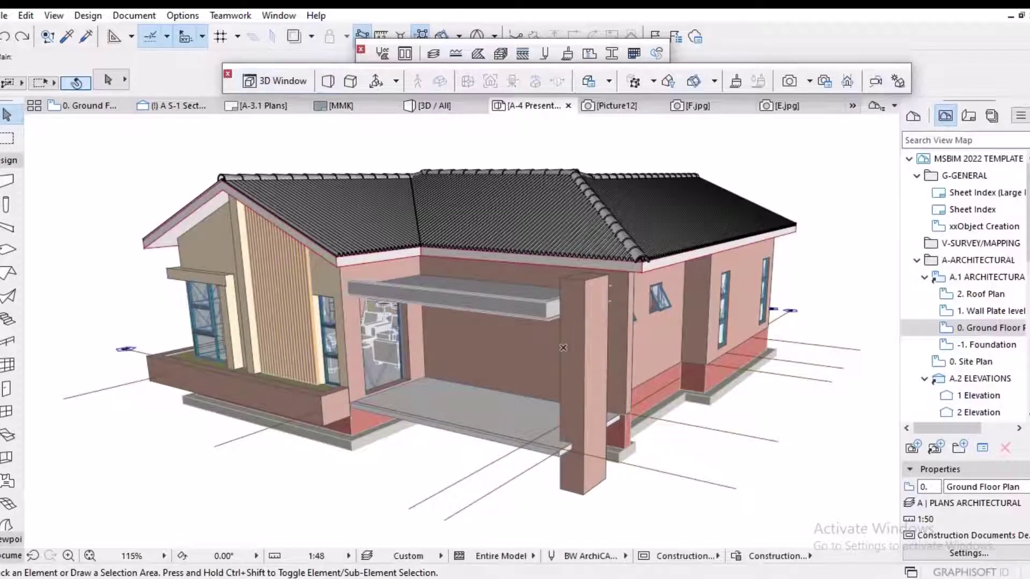
Turn on Surface - Cover Fill Foreground and set the Uncut Fill in Presentation 1's settings
right_click(966, 276)
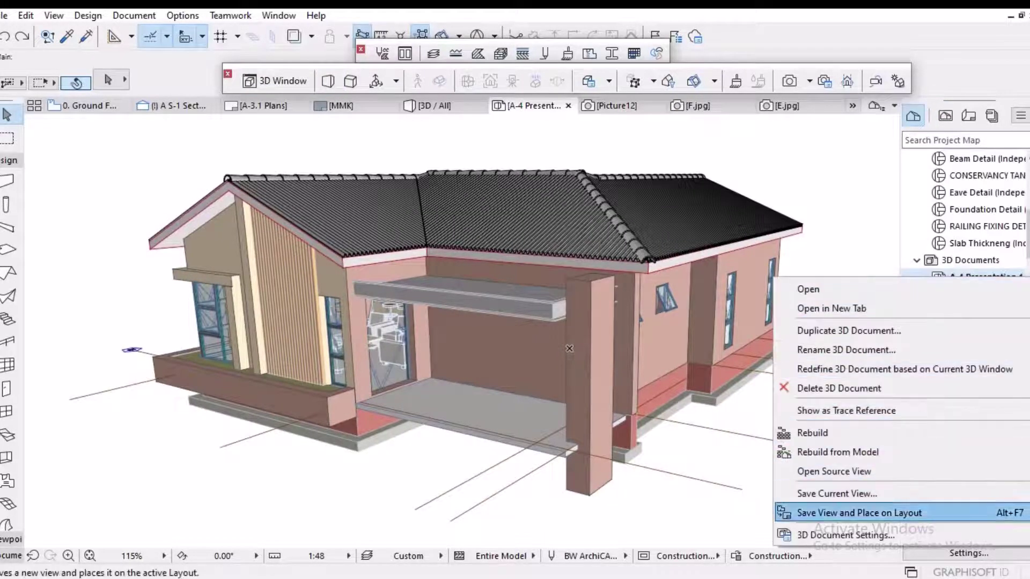
left_click(844, 535)
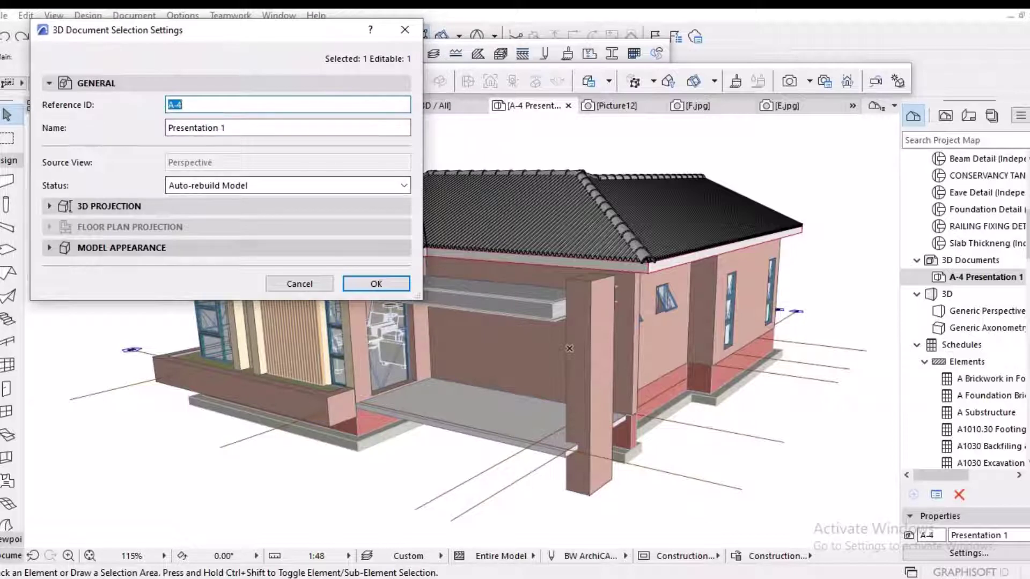
left_click(49, 247)
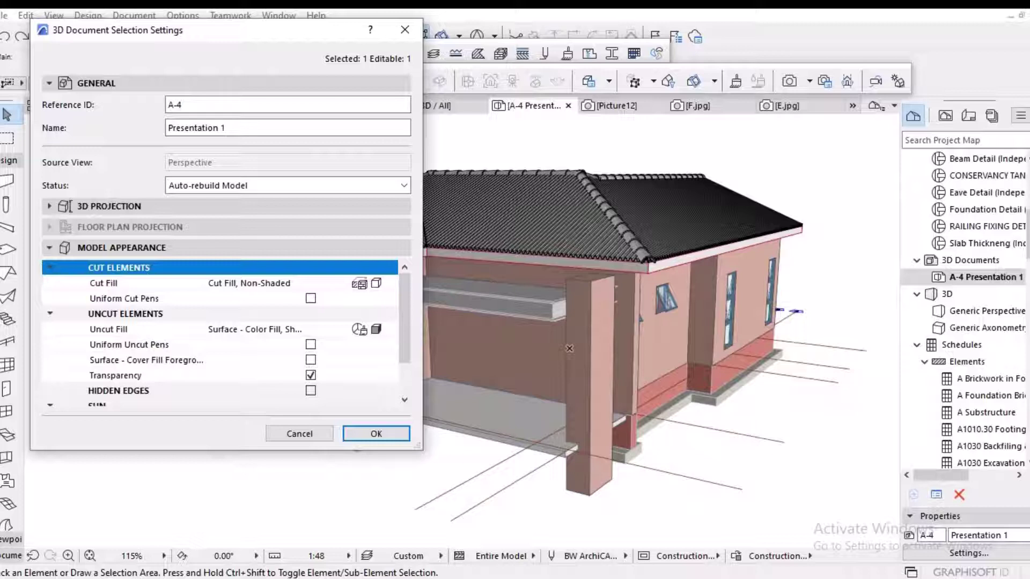
left_click(360, 329)
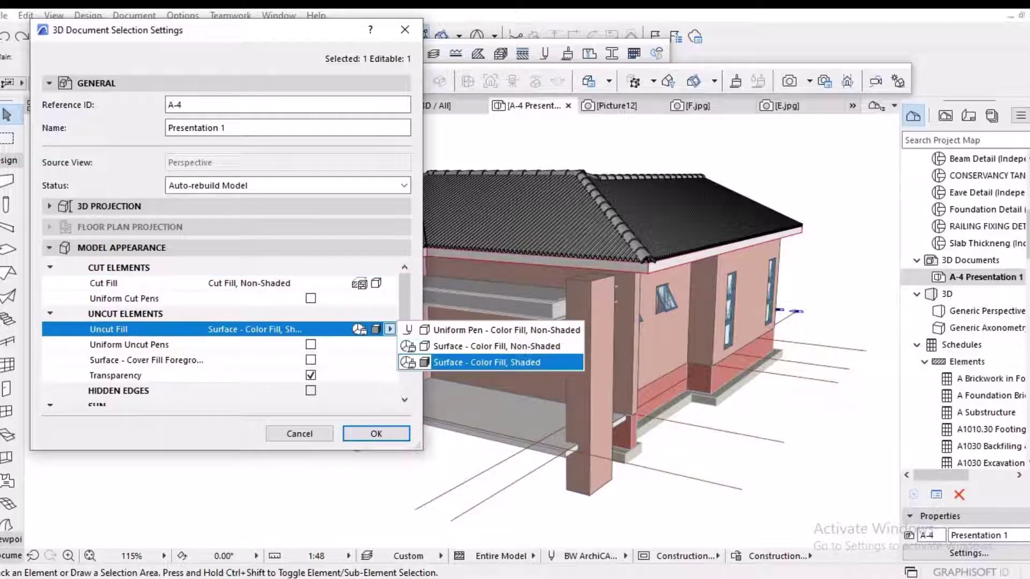
key("Escape")
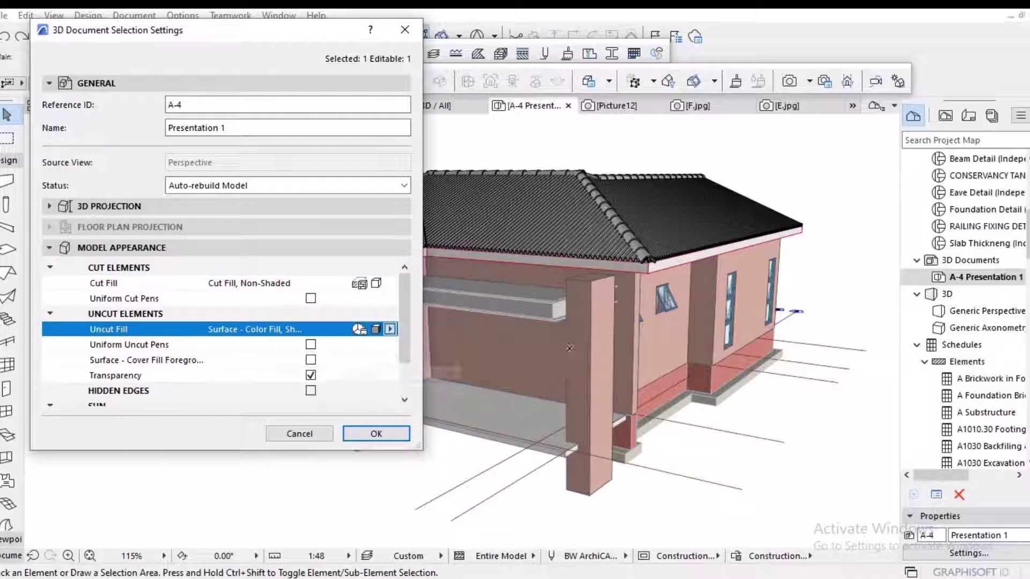
left_click(311, 359)
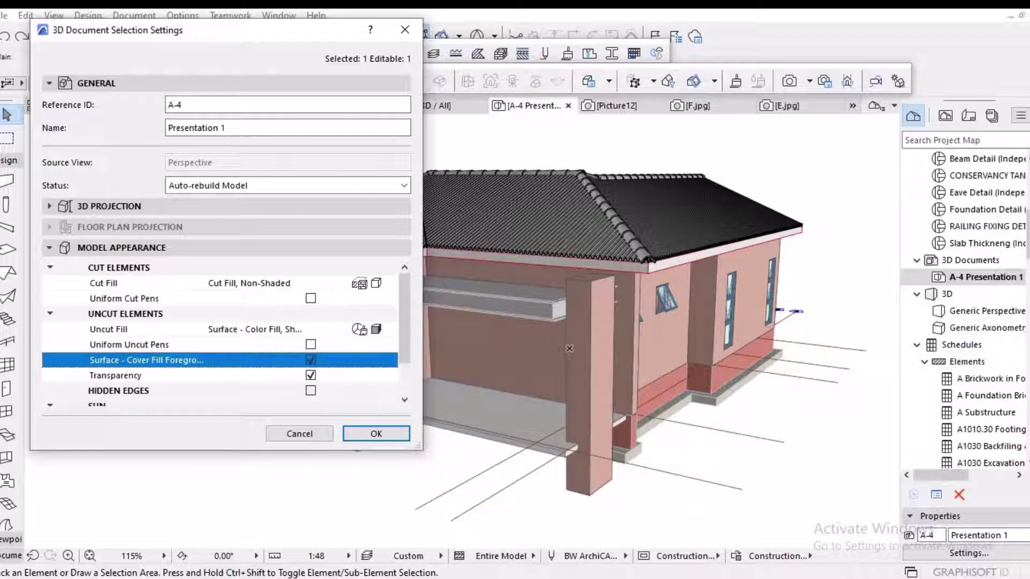
left_click(389, 329)
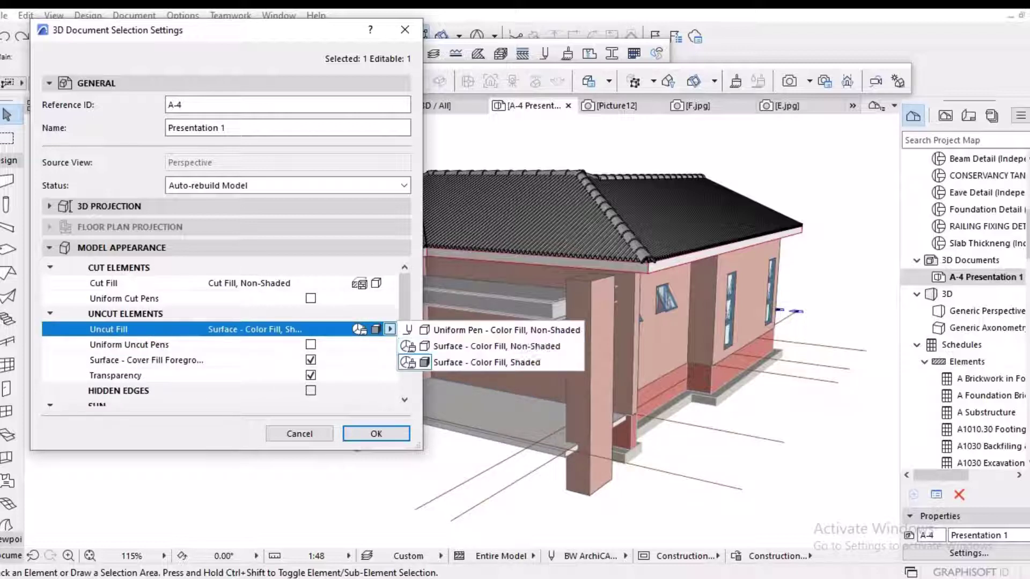
left_click(569, 349)
key("Return")
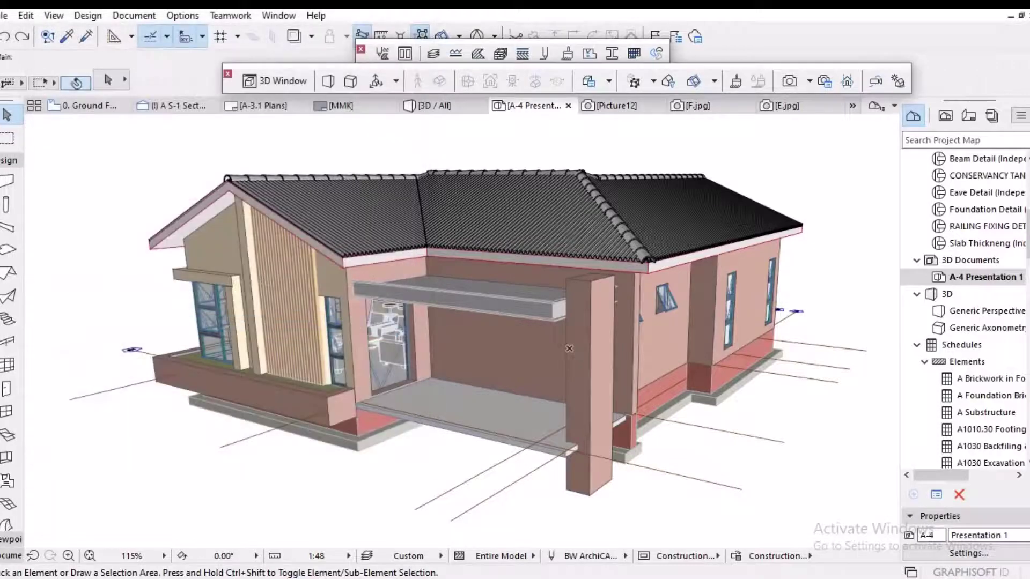
scroll(568, 349, "up", 1)
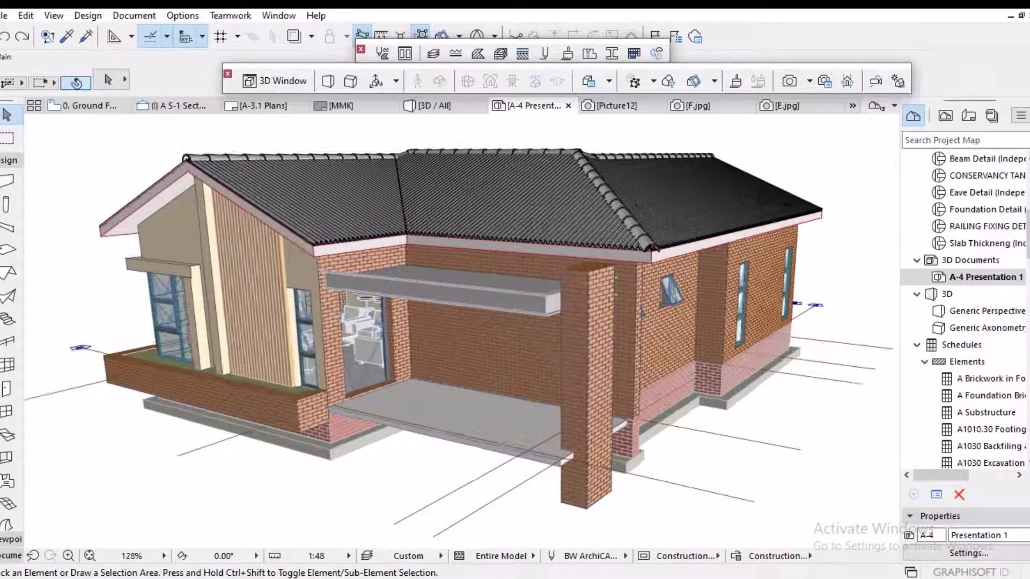
scroll(536, 333, "up", 2)
scroll(499, 318, "up", 1)
scroll(503, 346, "up", 1)
scroll(504, 347, "down", 5)
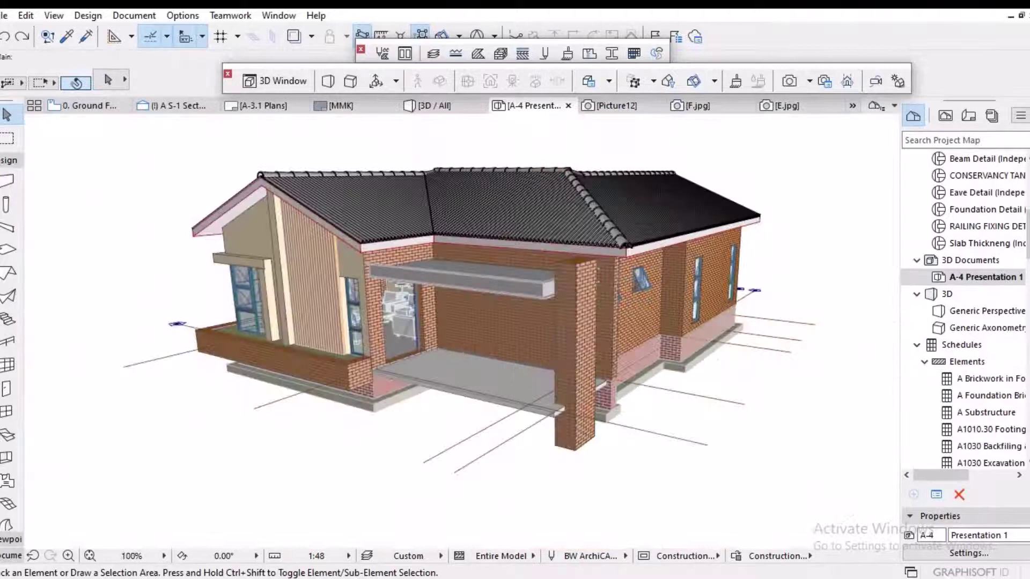
scroll(655, 306, "up", 1)
Check Presentation 1's brick cover fills, then return to the generic 3D window
middle_click_drag(571, 342, 555, 380)
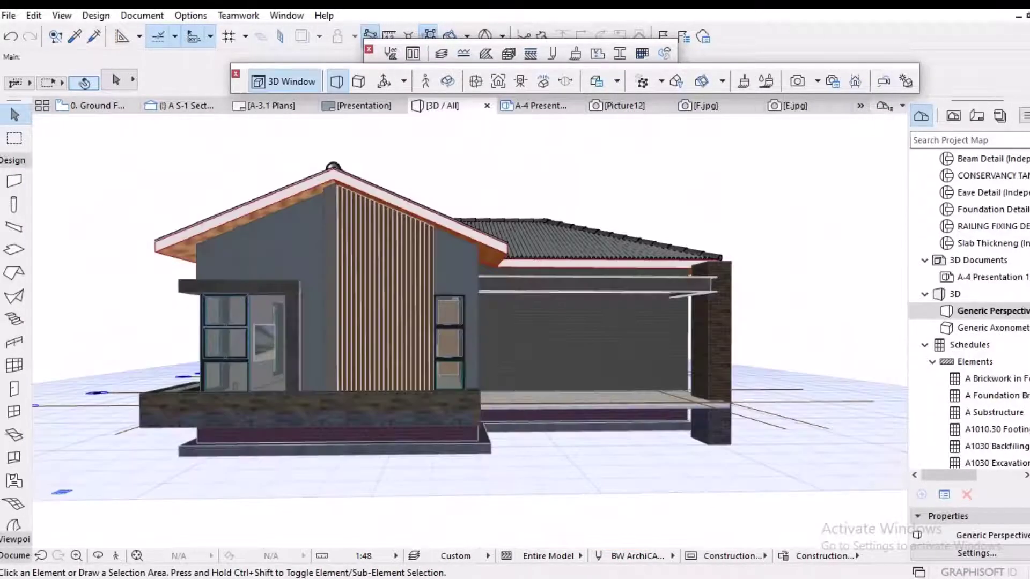
key("F3")
right_click(533, 182)
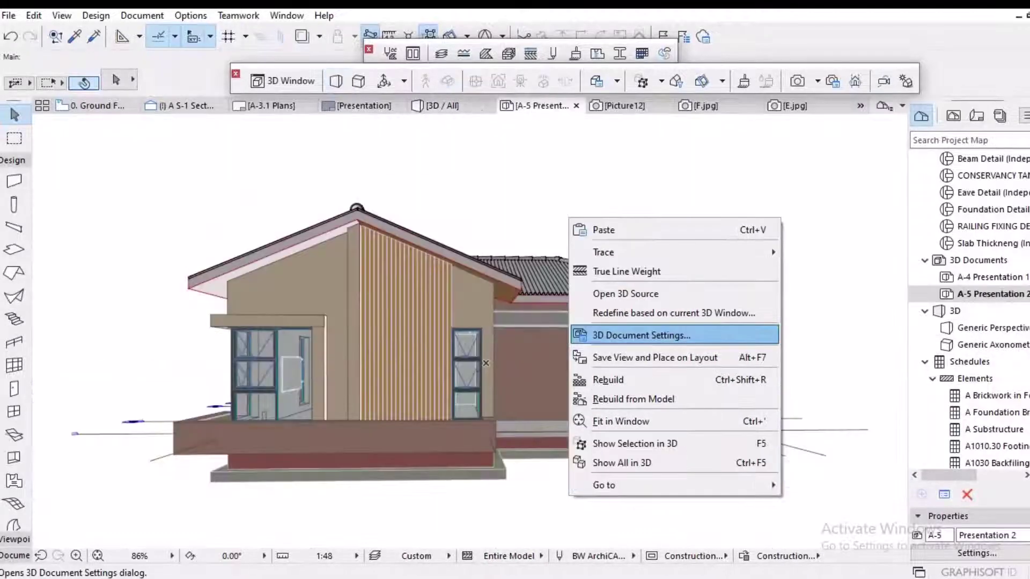
Create the Presentation 2 3D document and make its cut fills use model surfaces
left_click(641, 334)
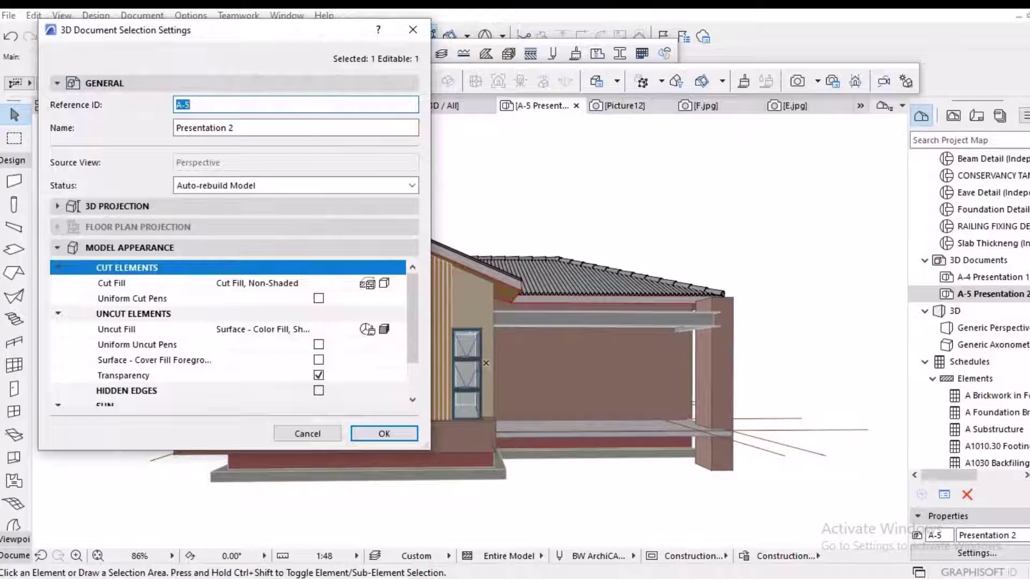
left_click(398, 283)
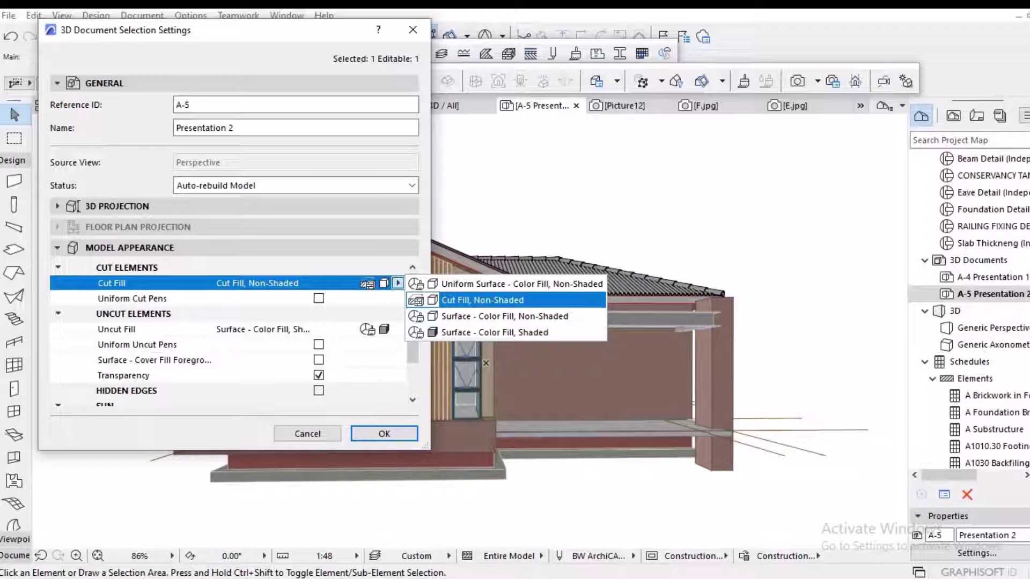
left_click(515, 284)
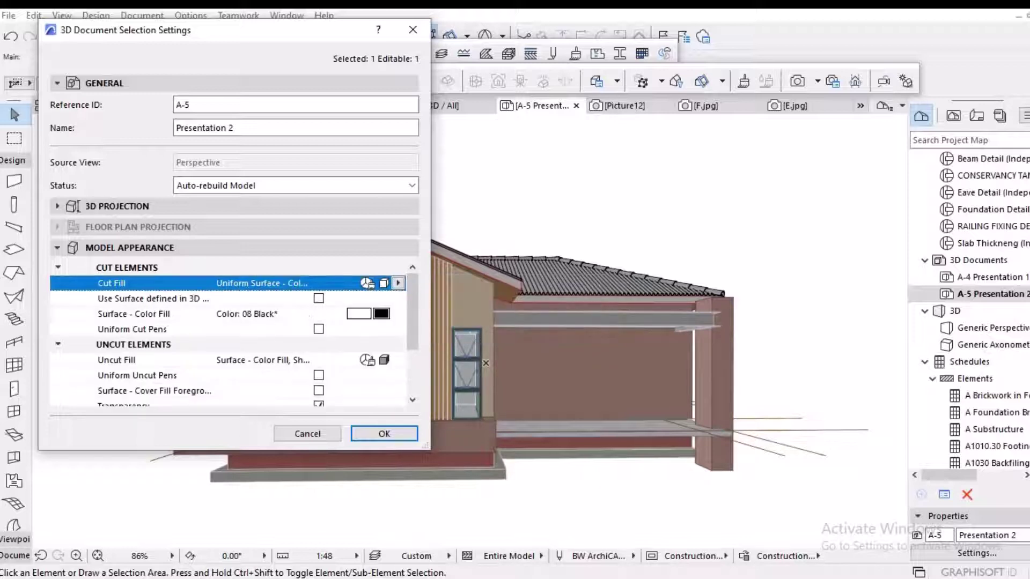
left_click(319, 299)
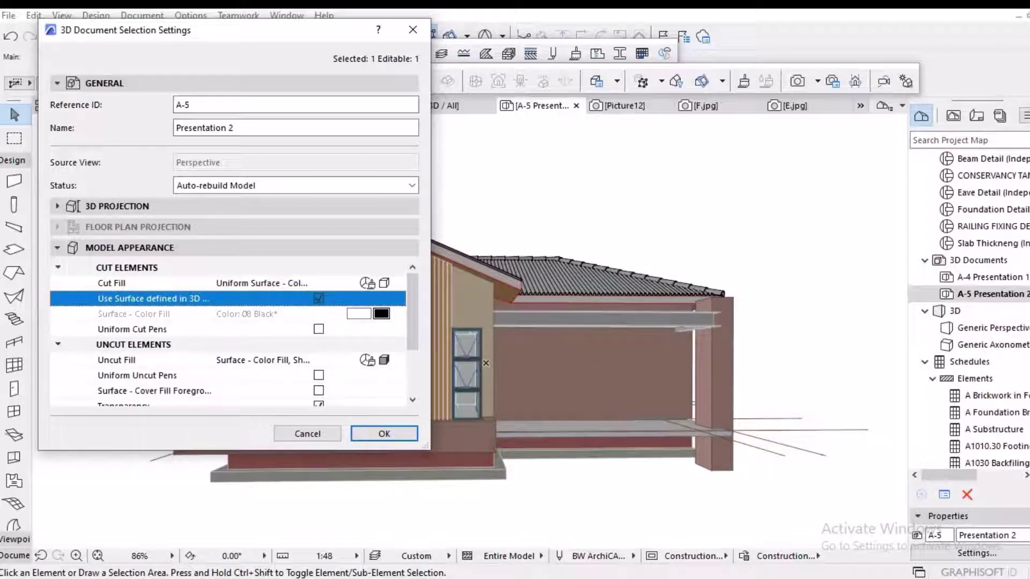
scroll(233, 333, "down", 2)
Enable cover fill foreground and shadows for Presentation 2, and apply the settings
left_click(319, 344)
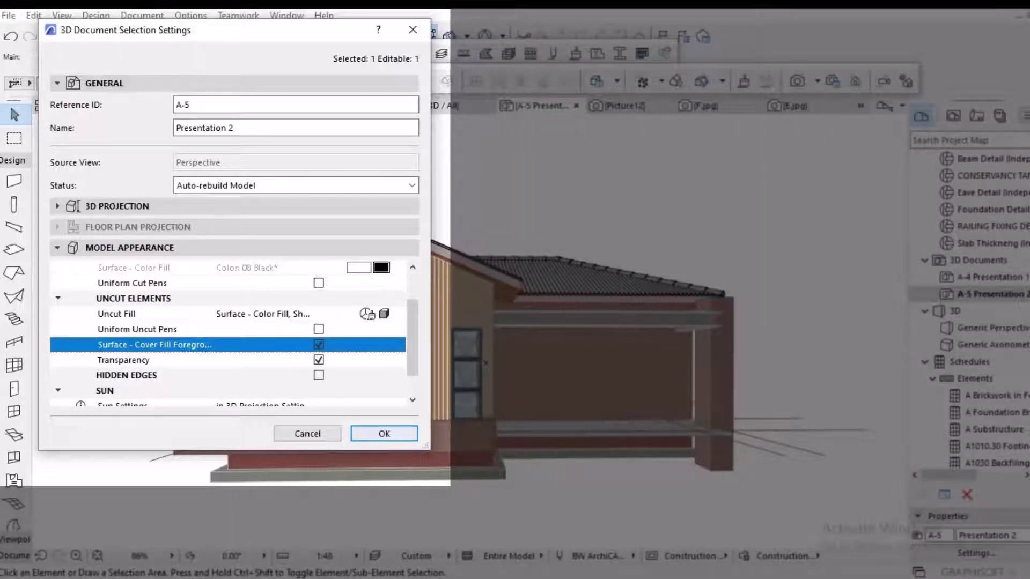
scroll(233, 334, "down", 2)
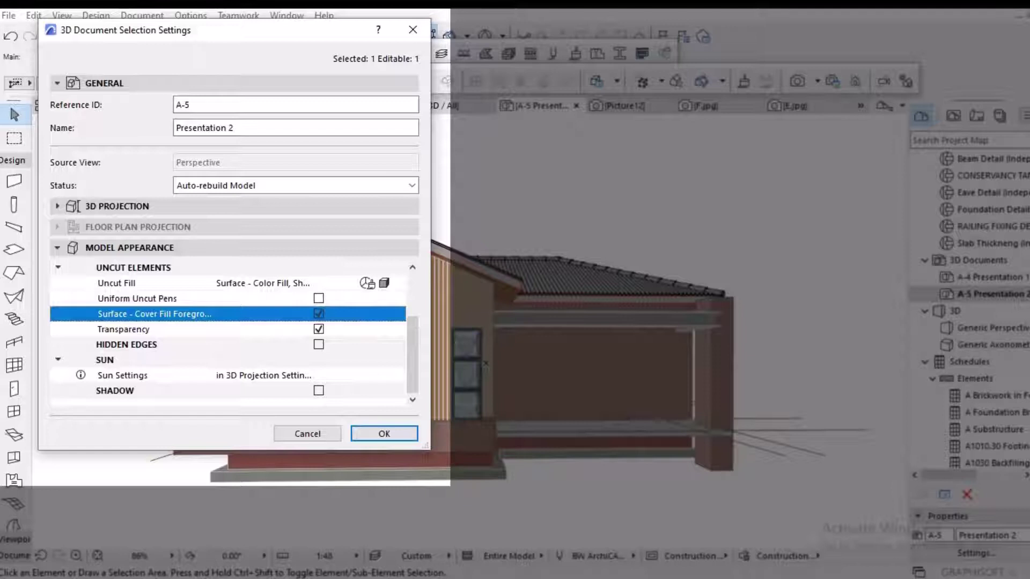
left_click(318, 391)
scroll(233, 334, "down", 1)
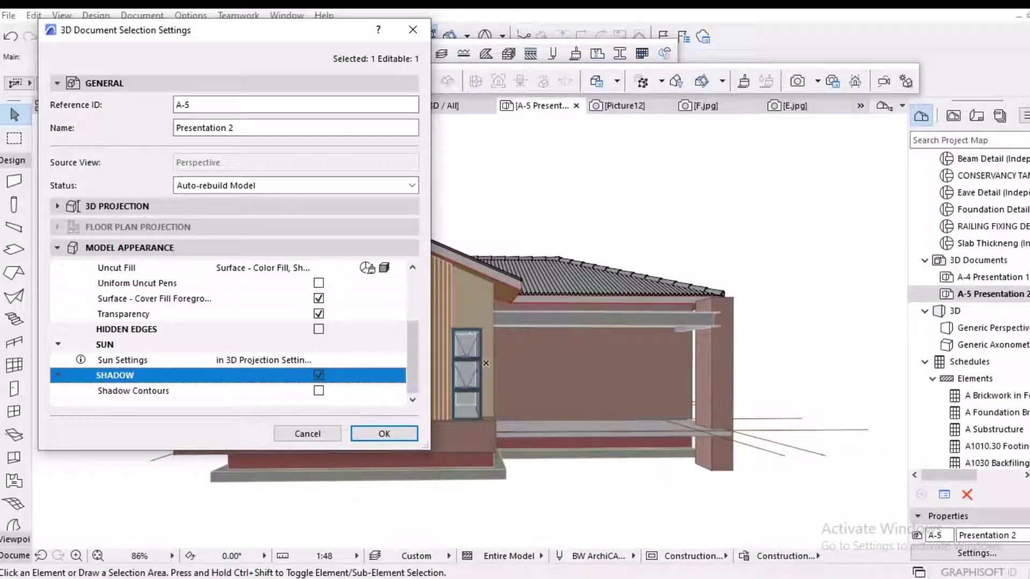
key("Up")
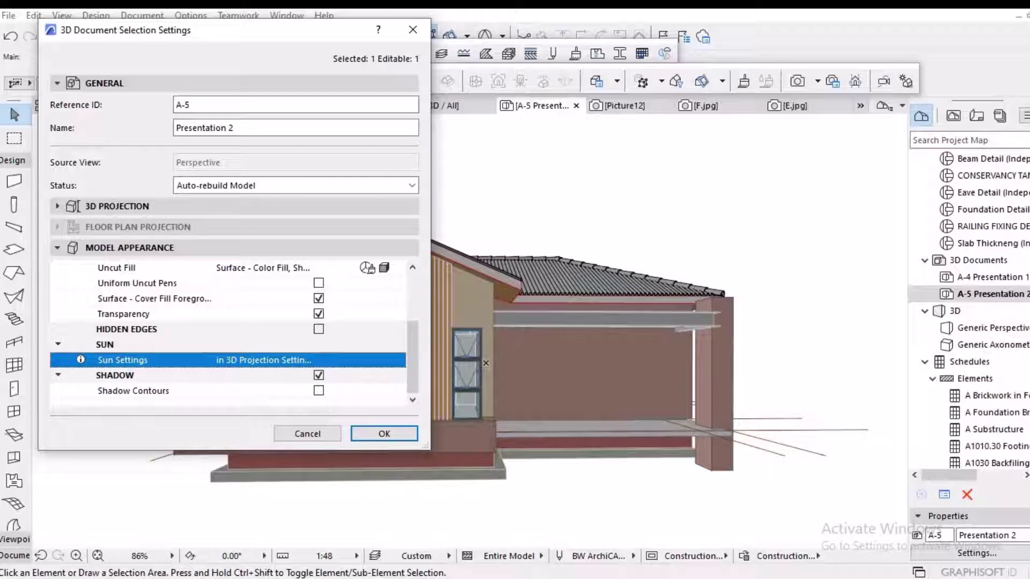
key("Return")
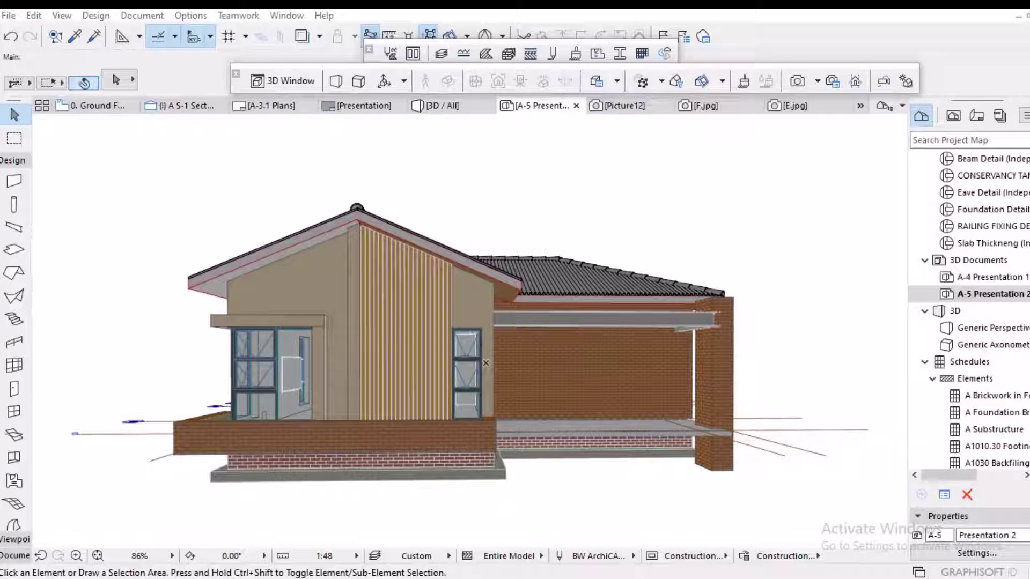
scroll(485, 363, "up", 2)
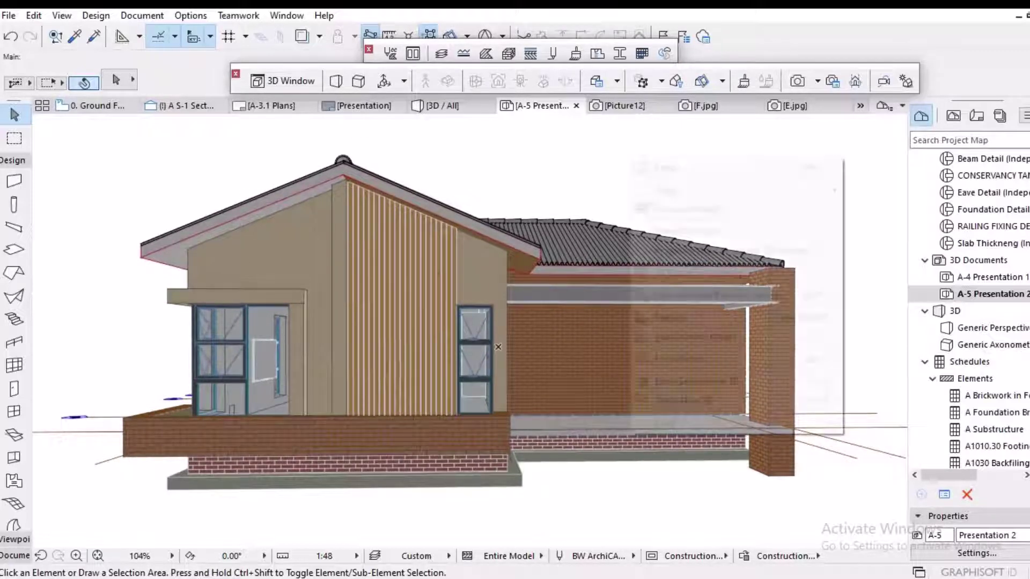
Change Presentation 2's cut fill to a non-shaded cut fill option
right_click(631, 158)
left_click(703, 273)
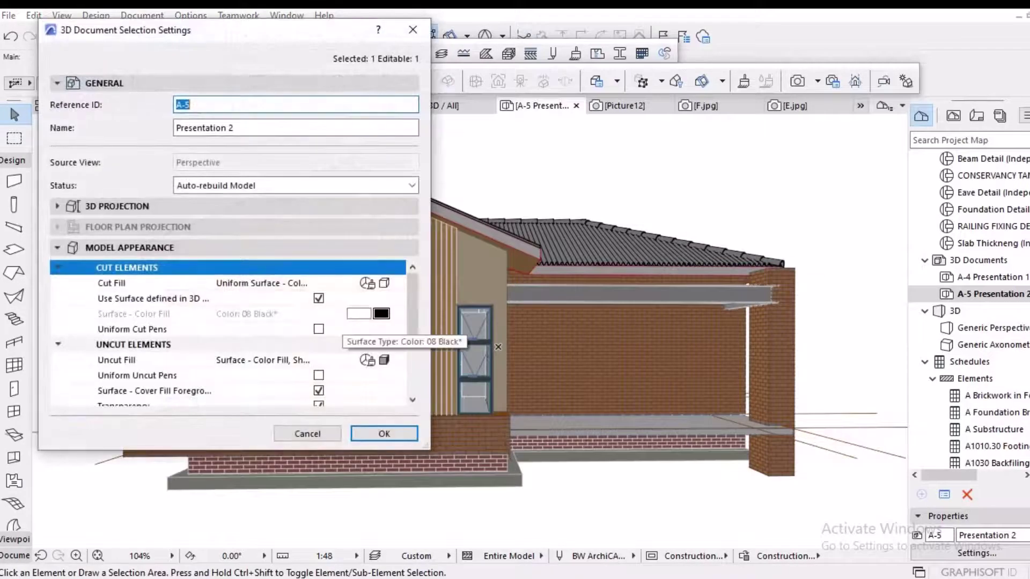
left_click(397, 284)
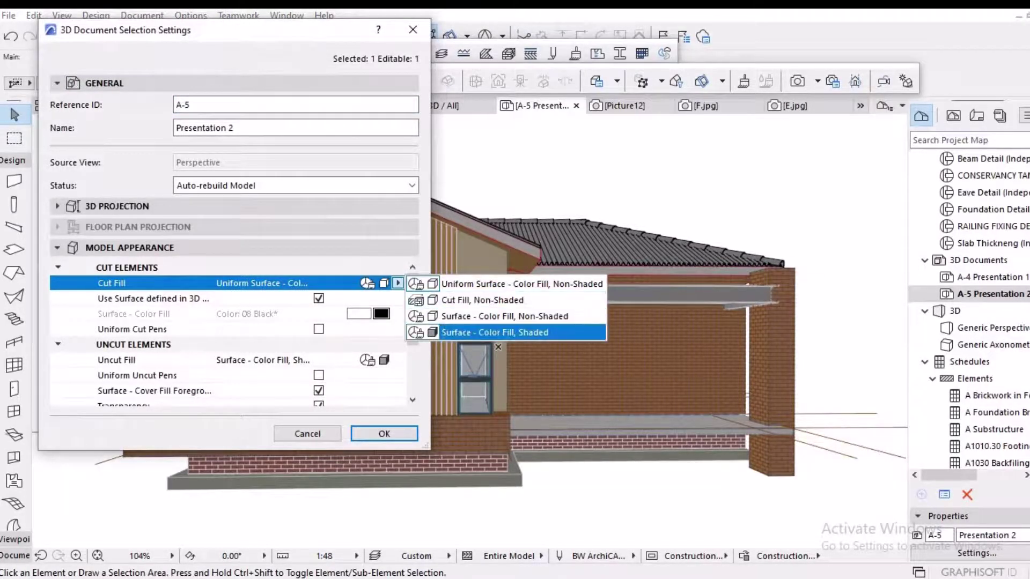
left_click(523, 301)
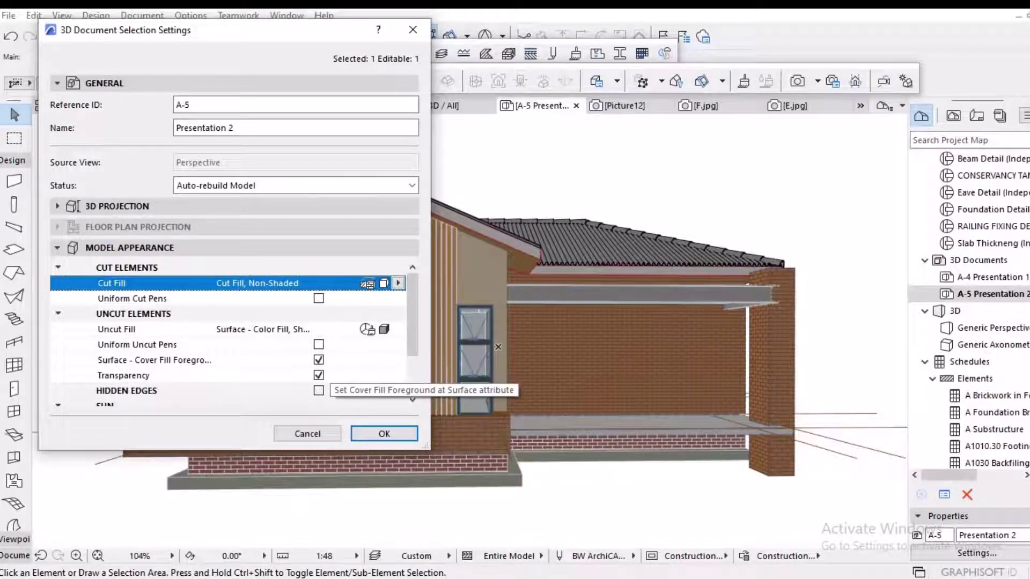
key("Return")
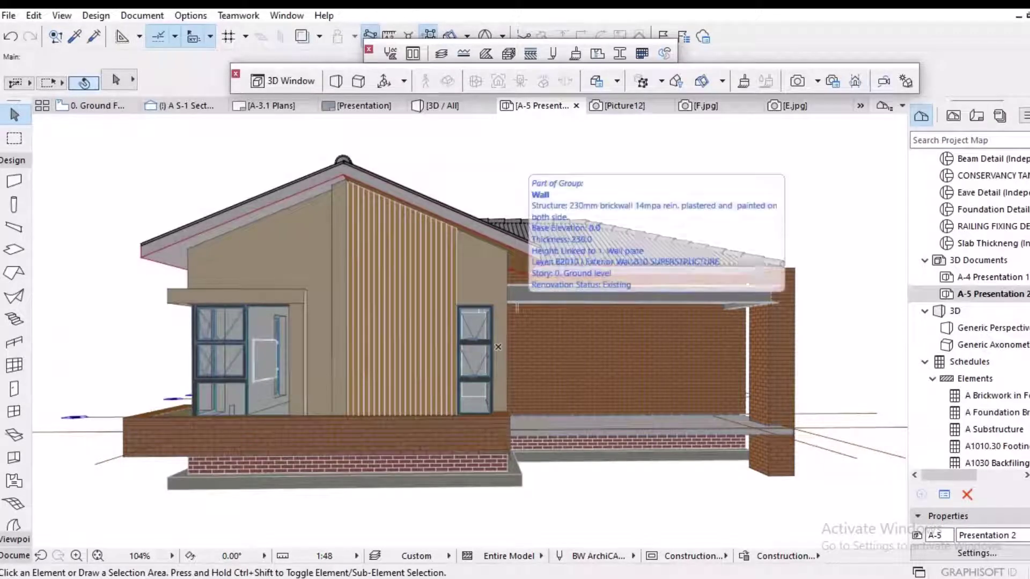
Set the cut fill to non-shaded surface colour instead
right_click(516, 183)
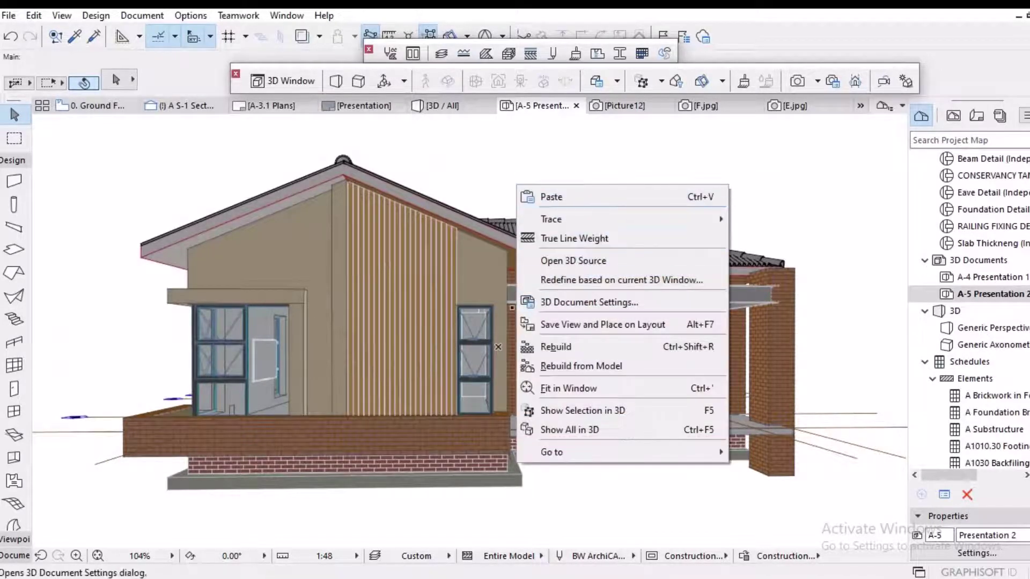
key("Escape")
key("ctrl+t")
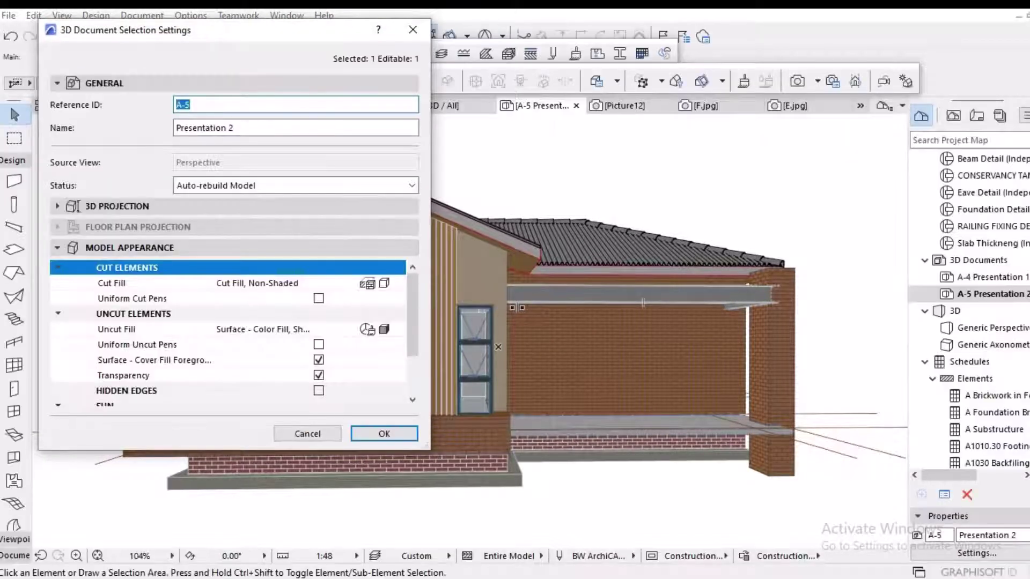
left_click(397, 284)
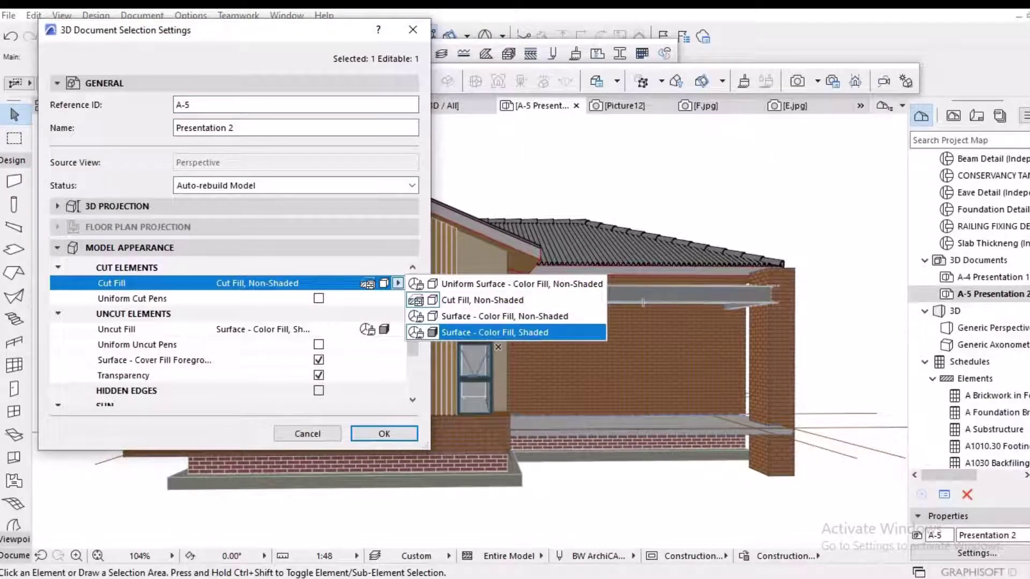
left_click(494, 333)
left_click(384, 434)
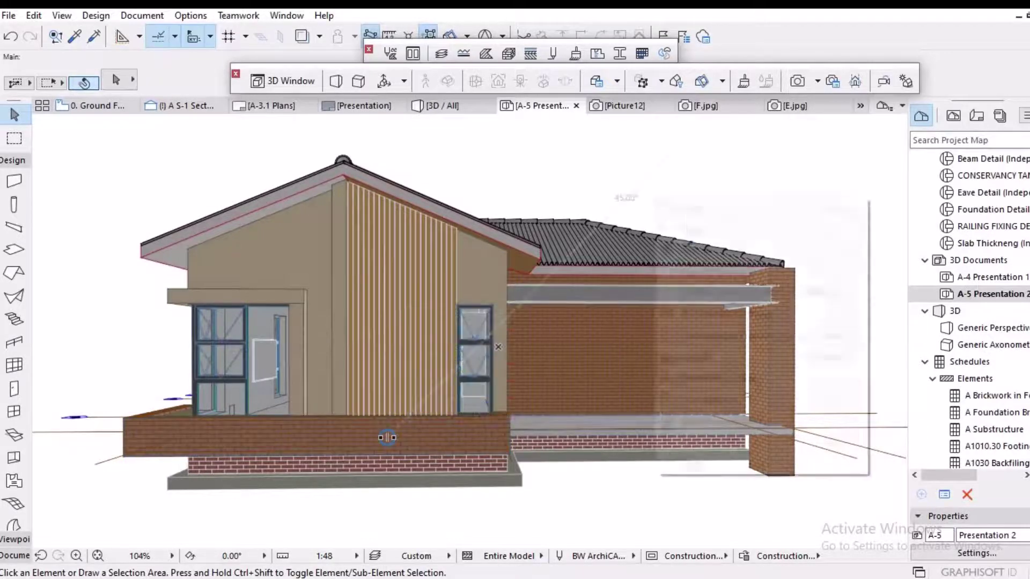
Switch the cut fill to Surface - Color Fill, Shaded
right_click(656, 197)
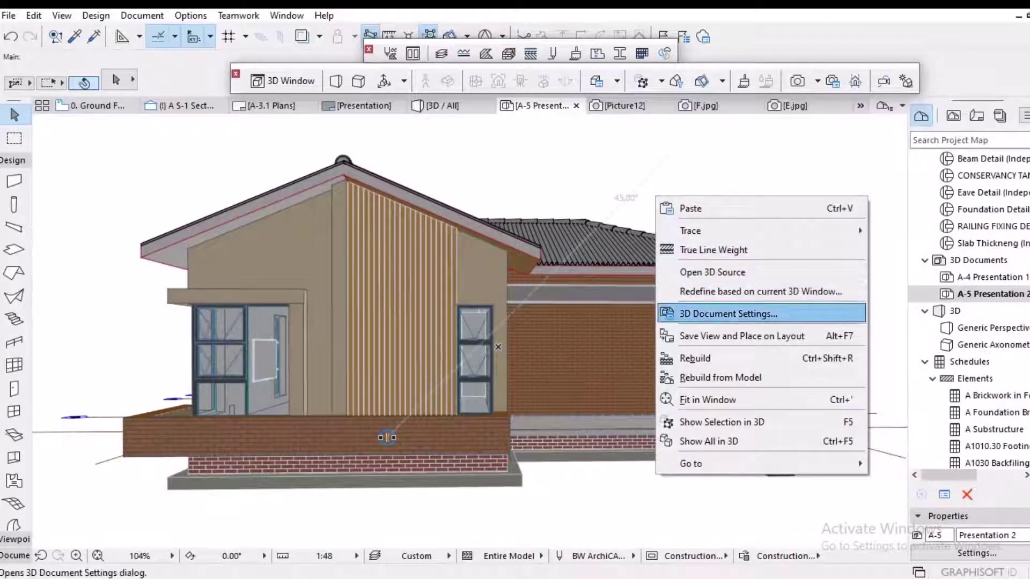
left_click(728, 314)
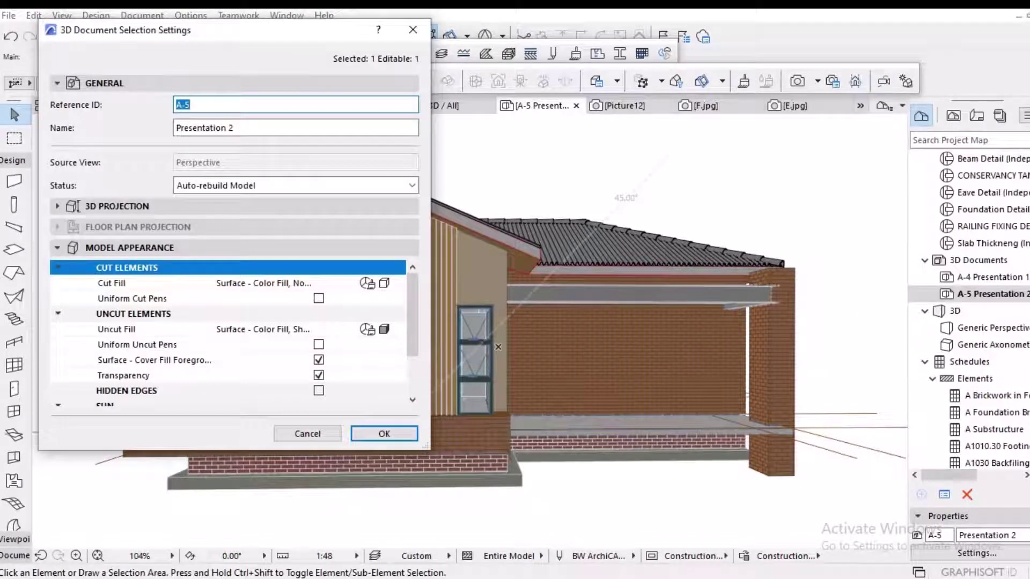
left_click(397, 282)
left_click(482, 333)
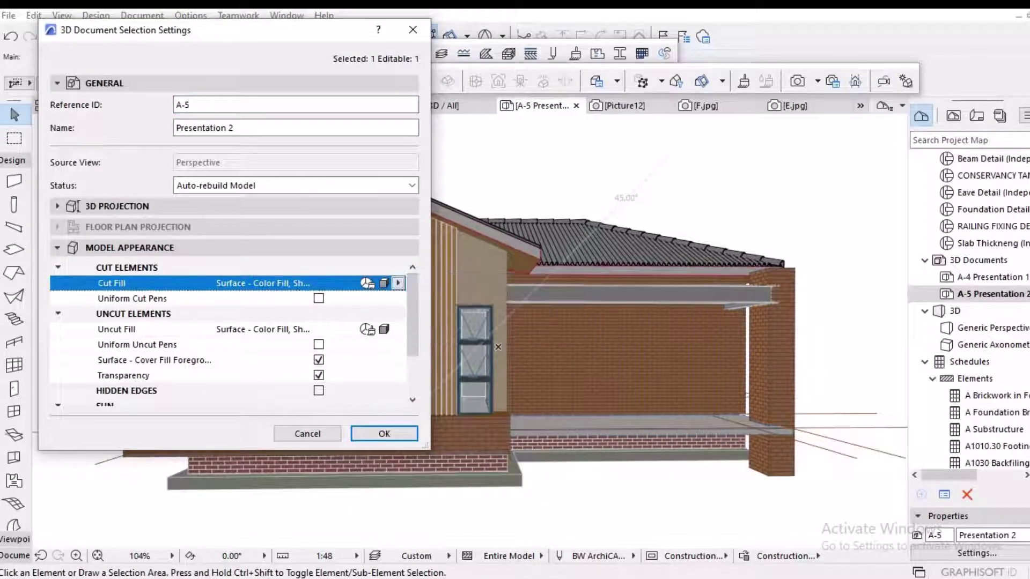
key("Return")
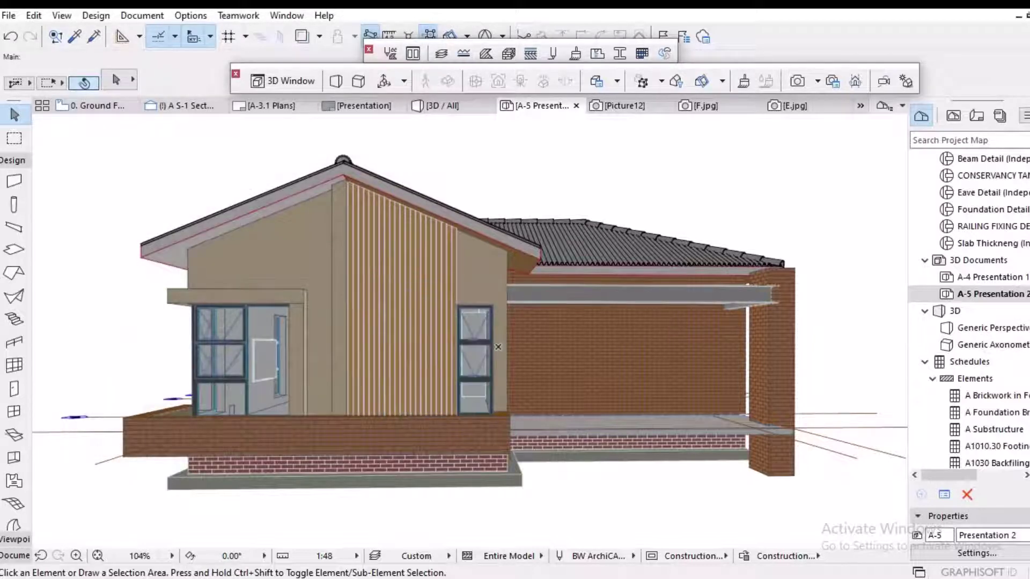
Turn on Uniform Cut Pens using thin pen 11 (0.05 mm) for cut lines
right_click(548, 170)
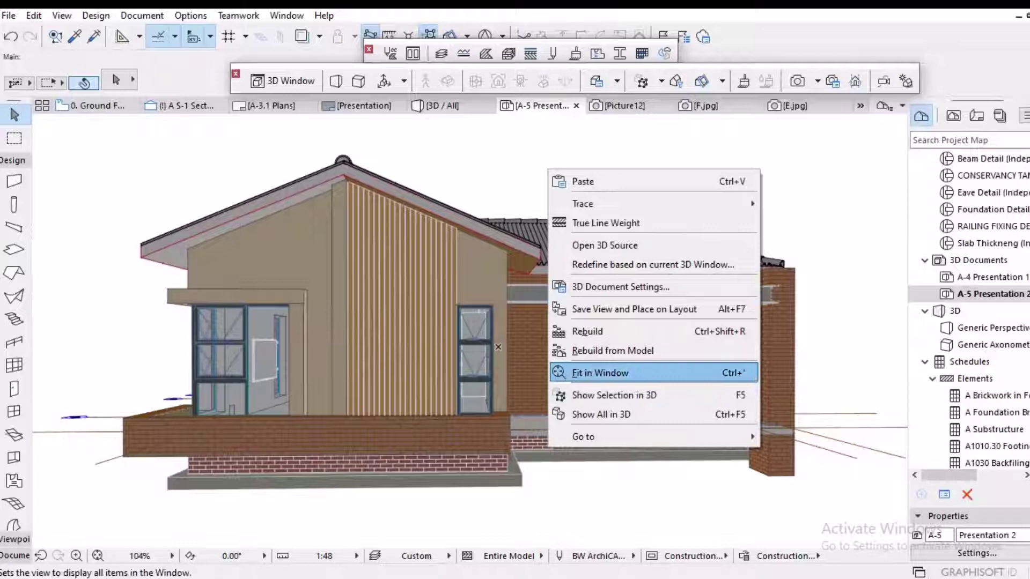
key("Return")
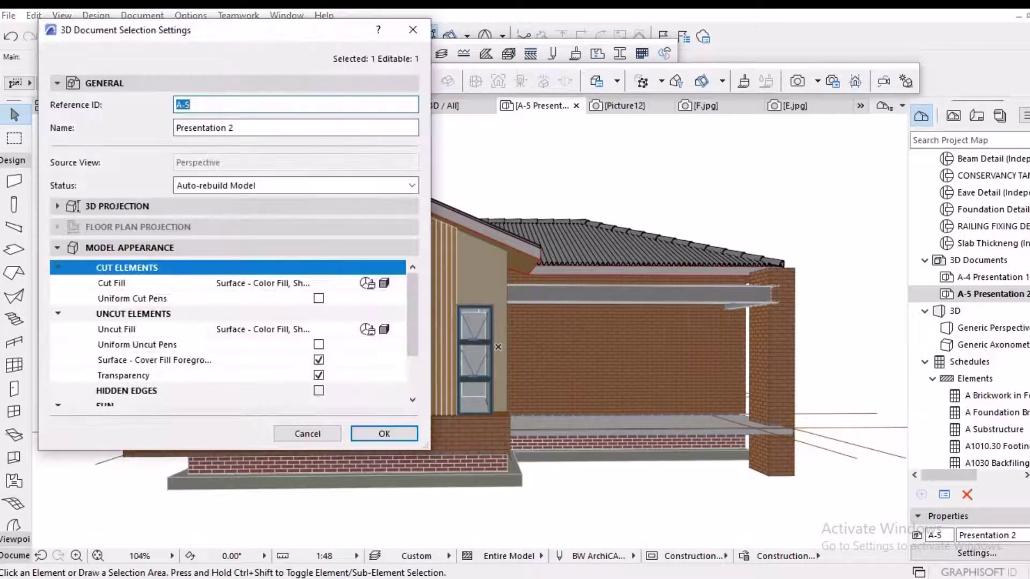
left_click(319, 299)
left_click(123, 314)
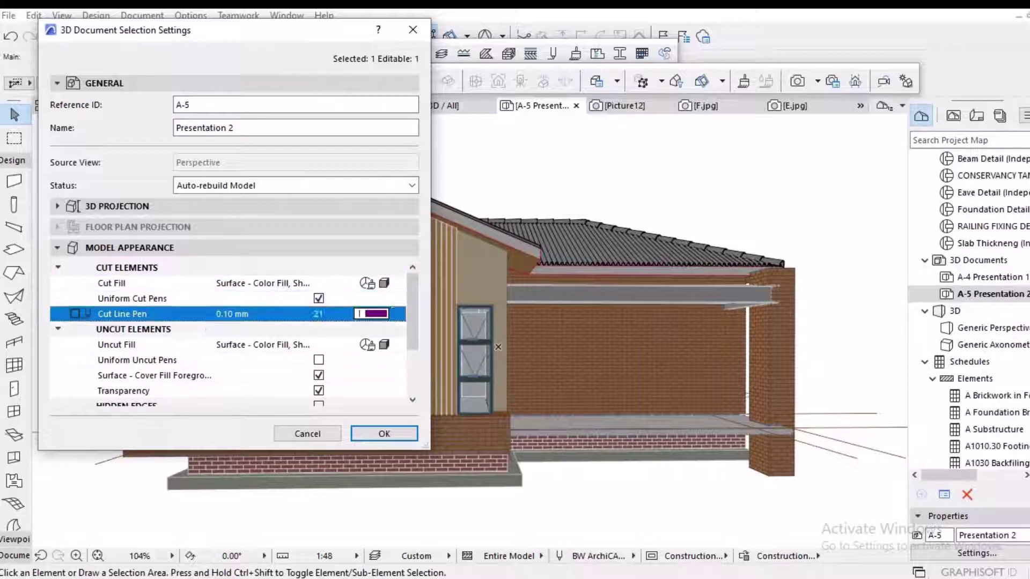
left_click(371, 315)
left_click(564, 325)
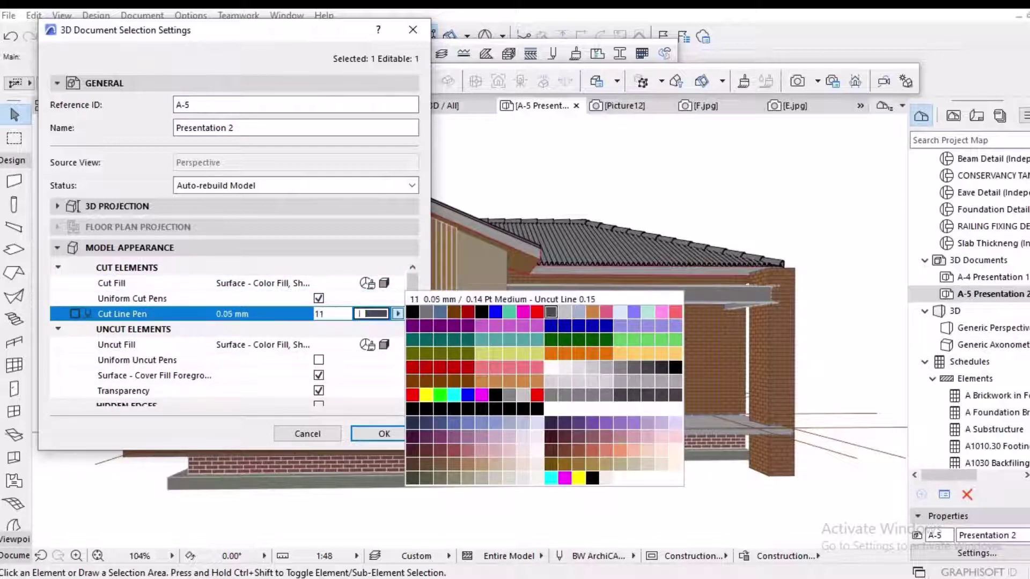
key("Escape")
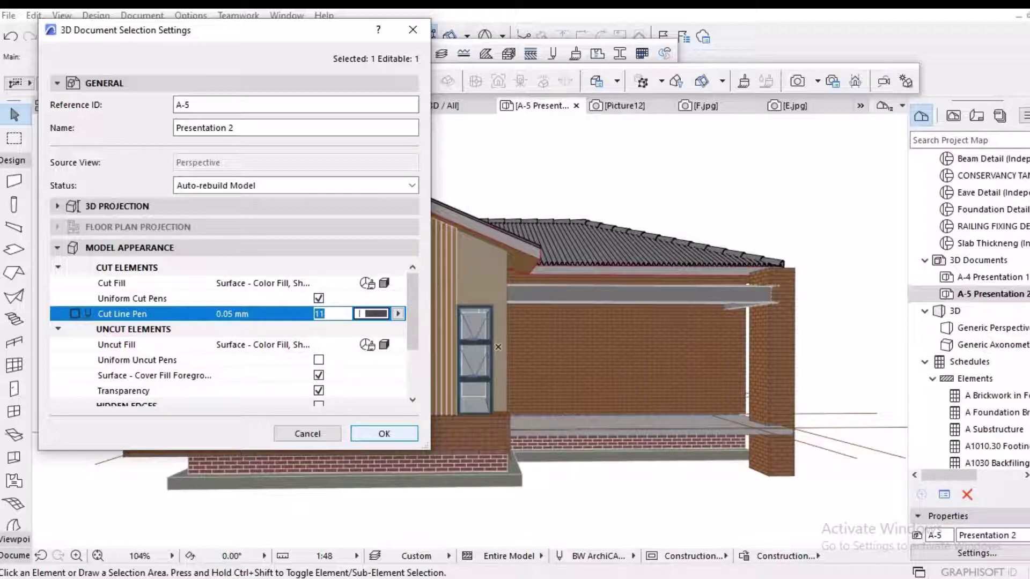
key("Return")
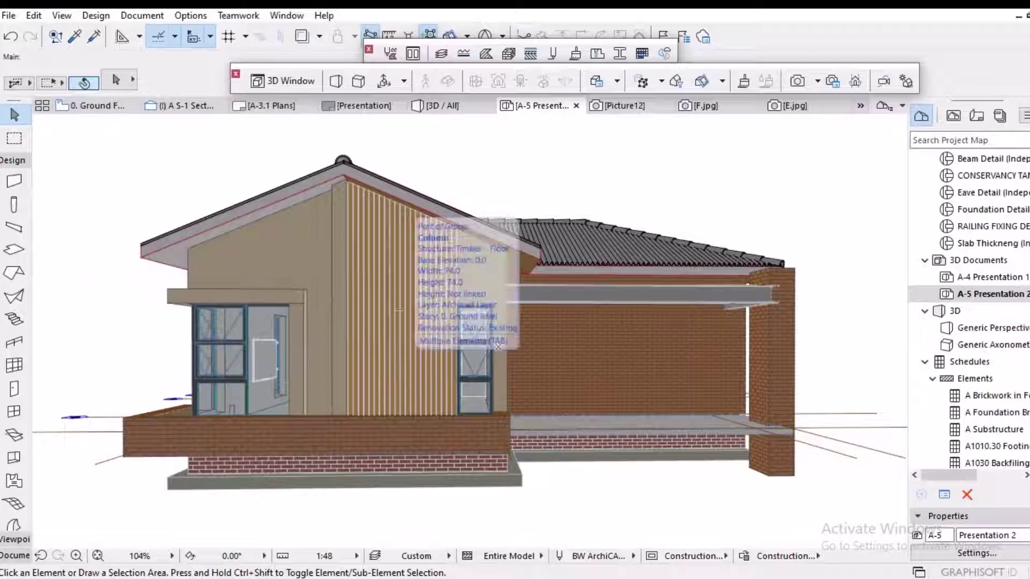
scroll(359, 288, "down", 3)
scroll(354, 310, "up", 2)
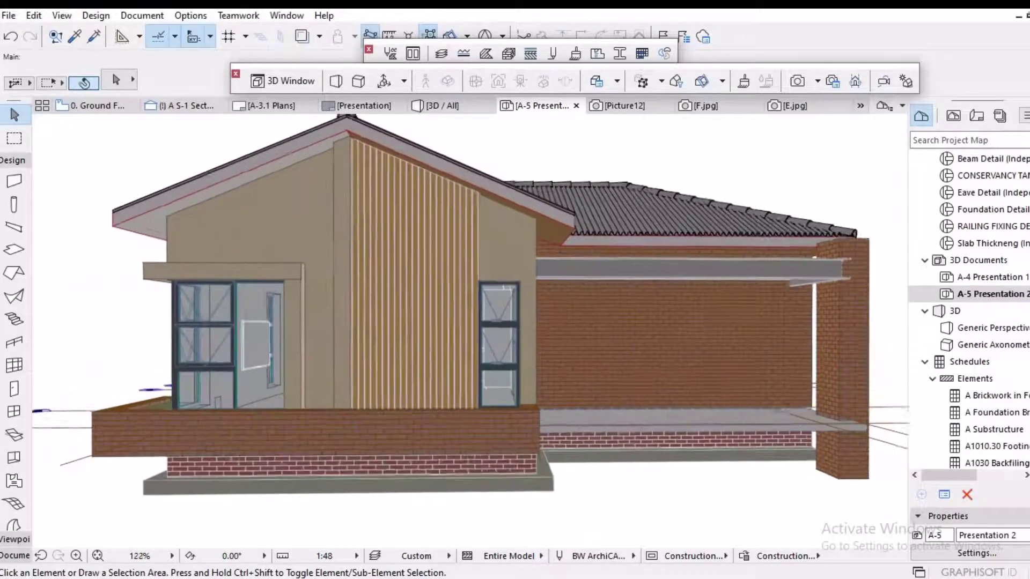
scroll(354, 310, "up", 2)
Return to the 3D / All window and browse the Document > Creative Imaging options
right_click(519, 155)
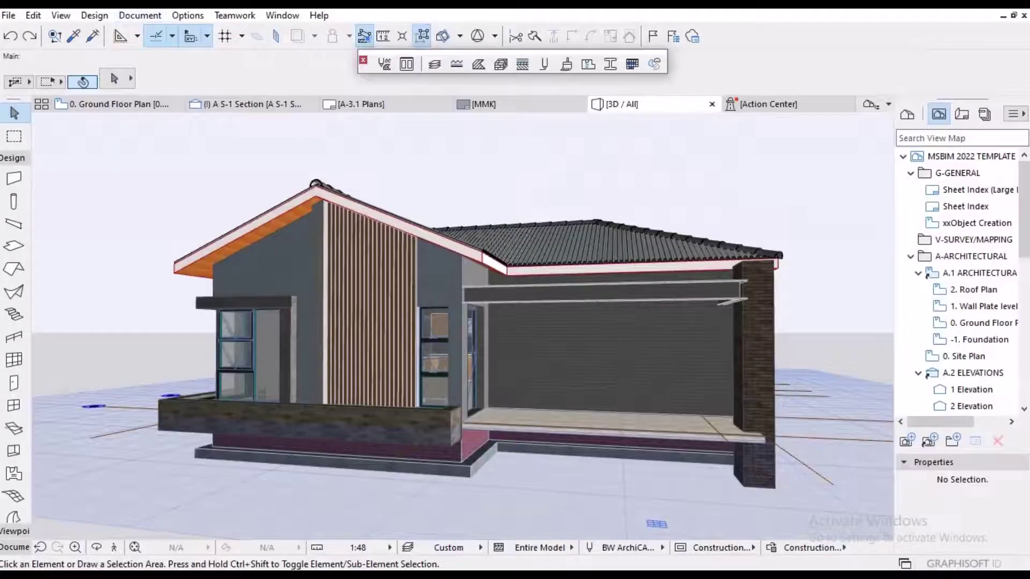
left_click(140, 14)
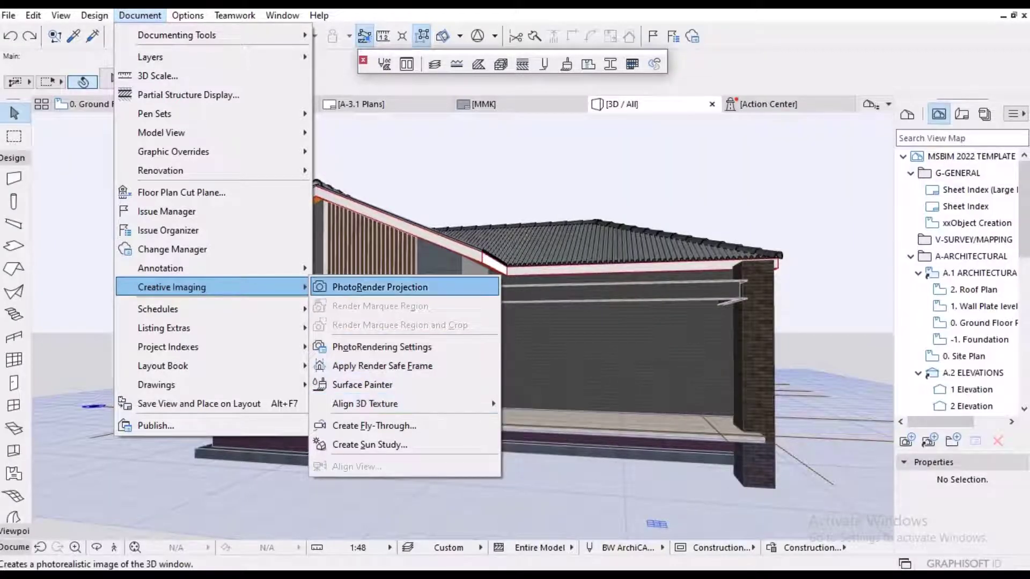
Render the current 3D view with PhotoRender Projection
left_click(380, 288)
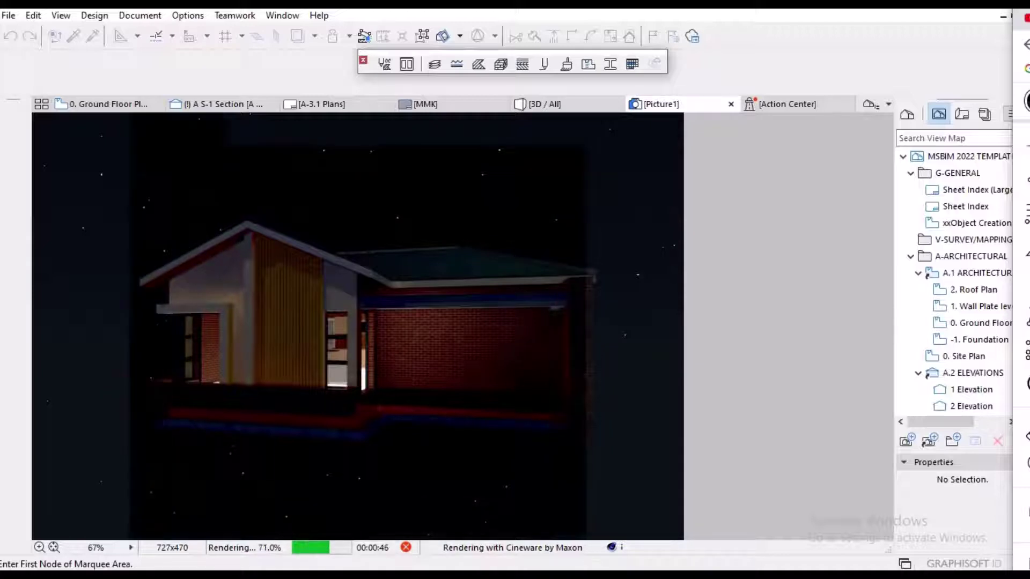
Pick the General Purpose Balanced photorendering scene, which shows Sunlight at 80
right_click(386, 225)
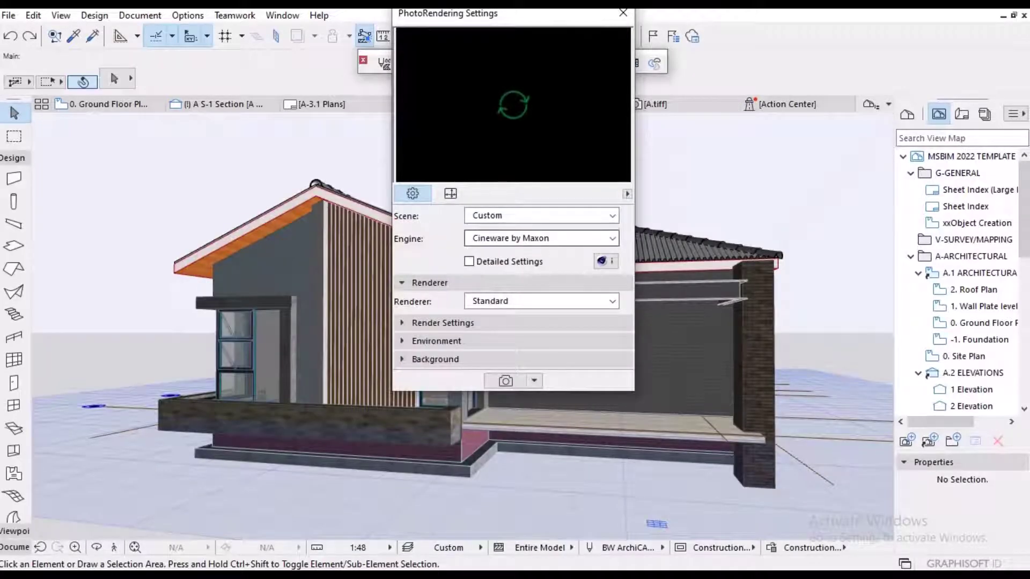
left_click(541, 216)
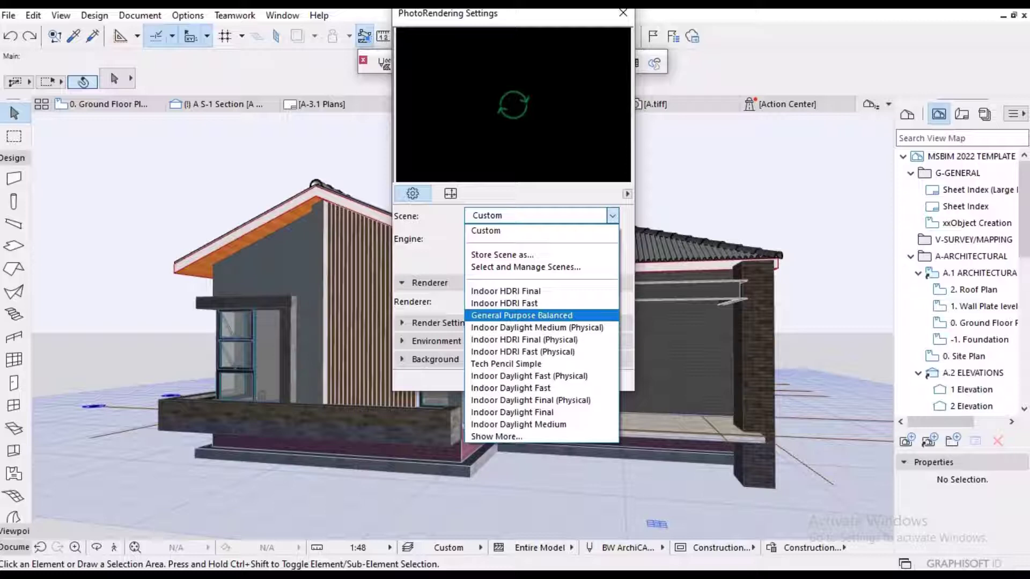
key("Escape")
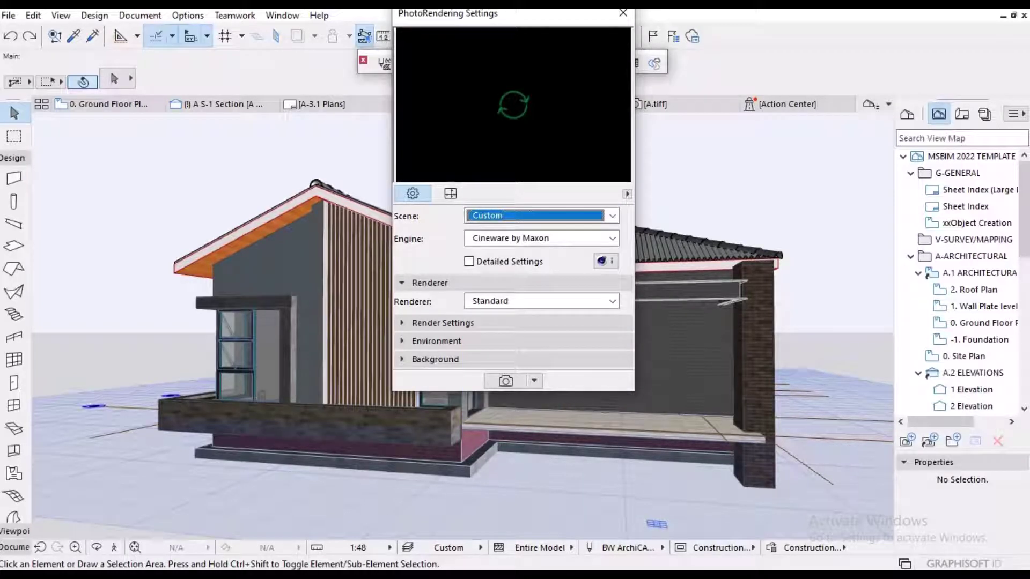
key("Down")
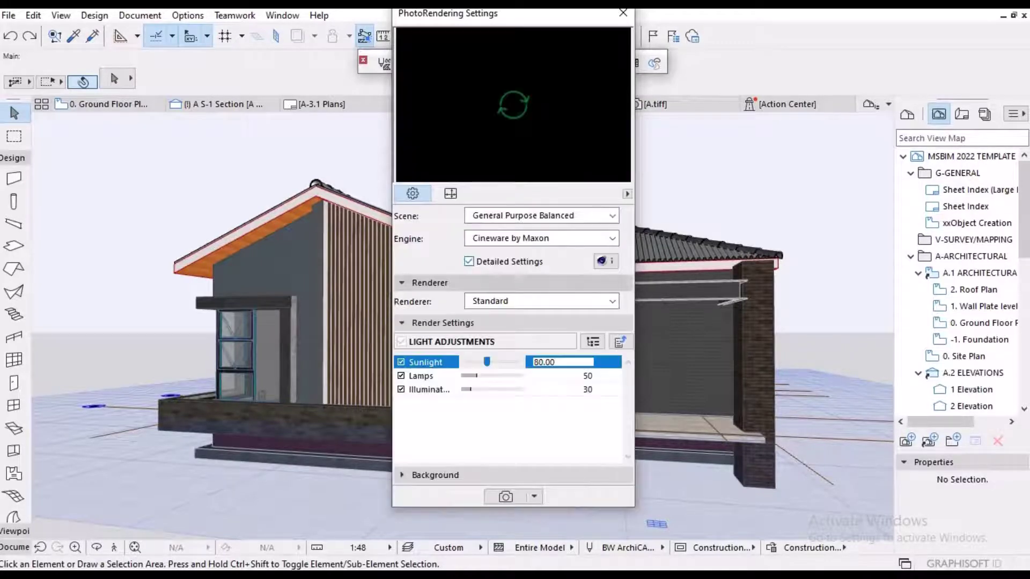
Raise the render Sunlight intensity to 120, switching the scene to Custom
key("BackSpace")
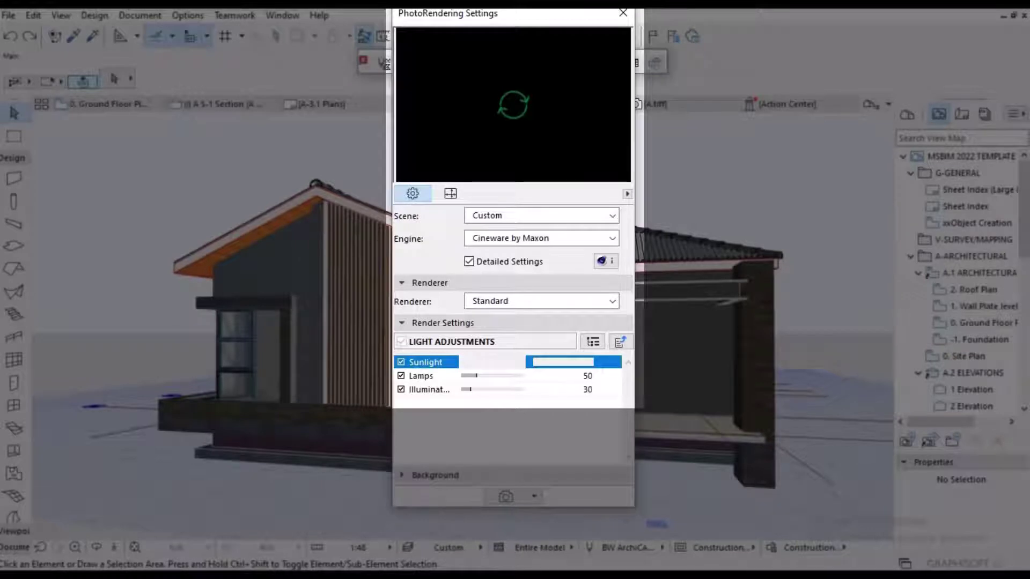
type("120")
key("Tab")
key("alt+Down")
key("Return")
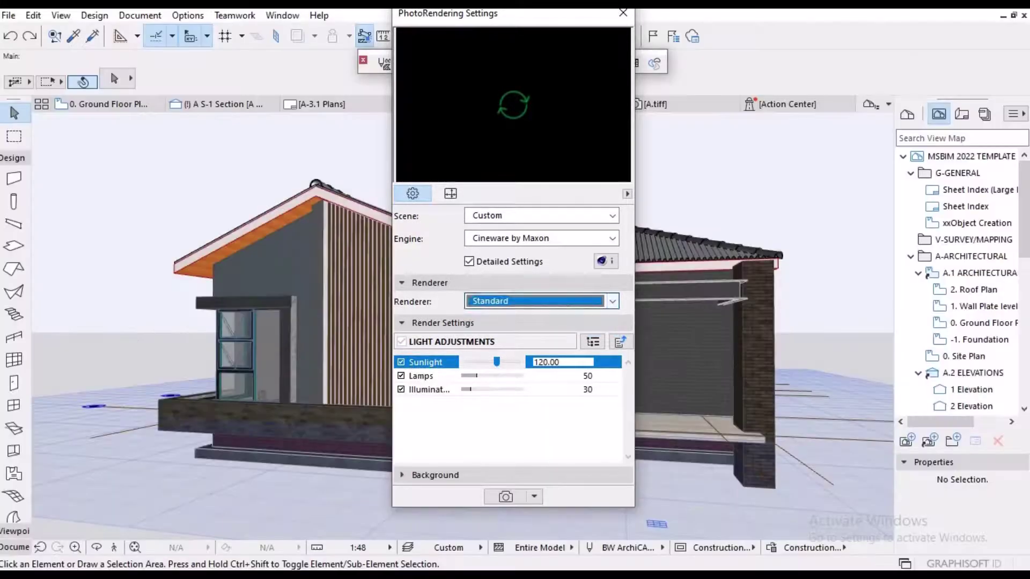
Check the Cineware version info and keep Cineware by Maxon as the engine
left_click(602, 260)
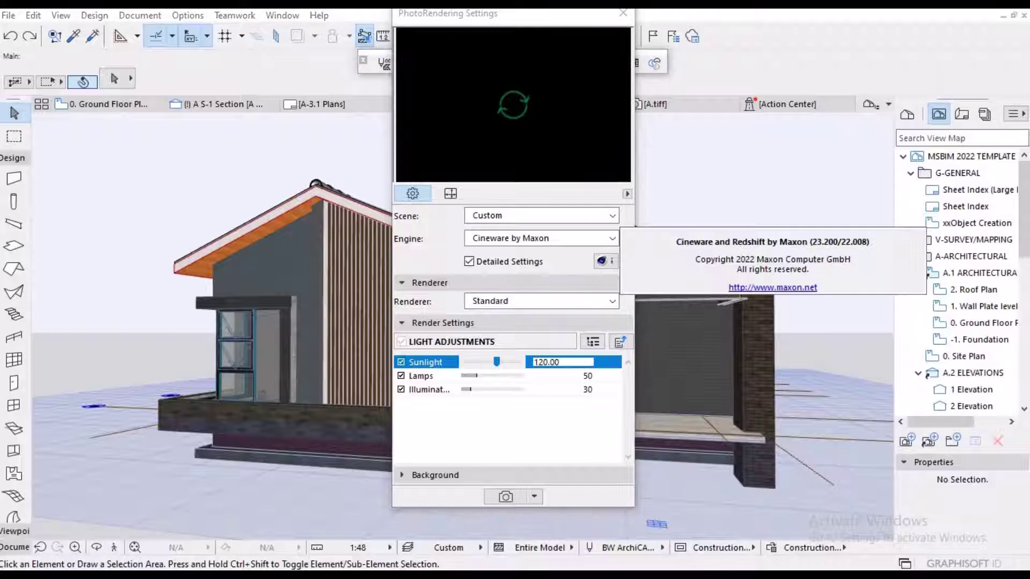
key("Escape")
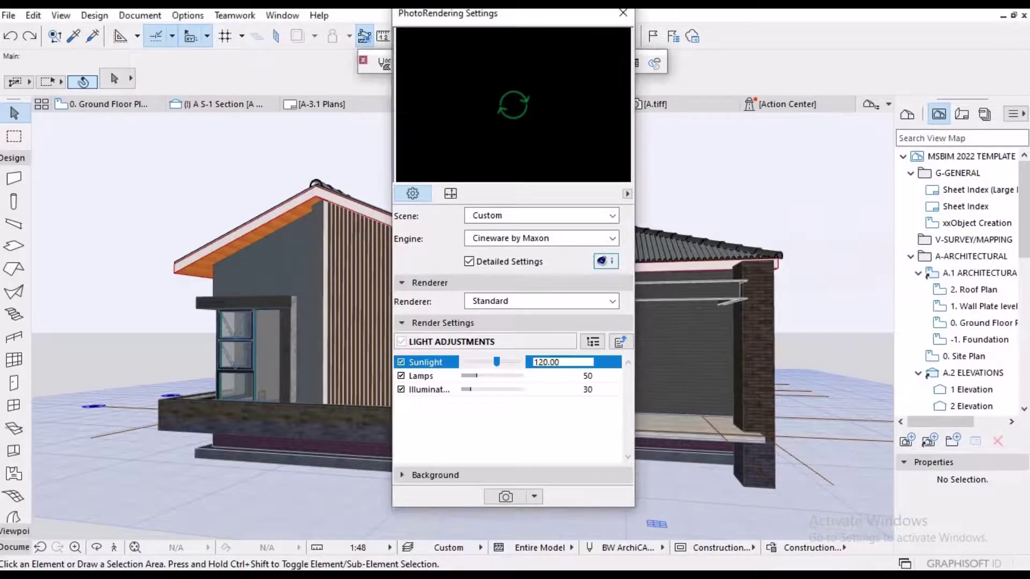
left_click(612, 238)
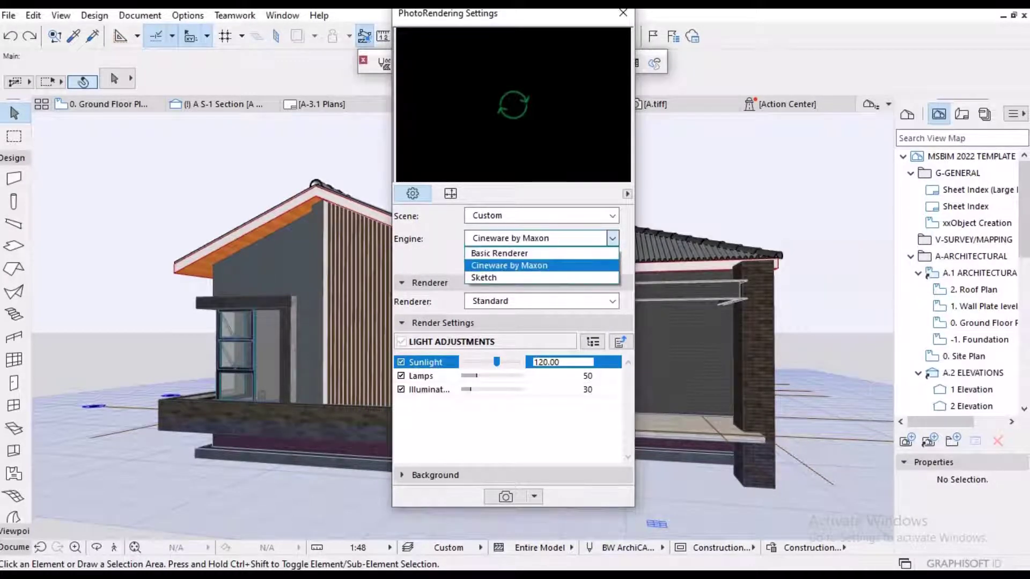
key("Escape")
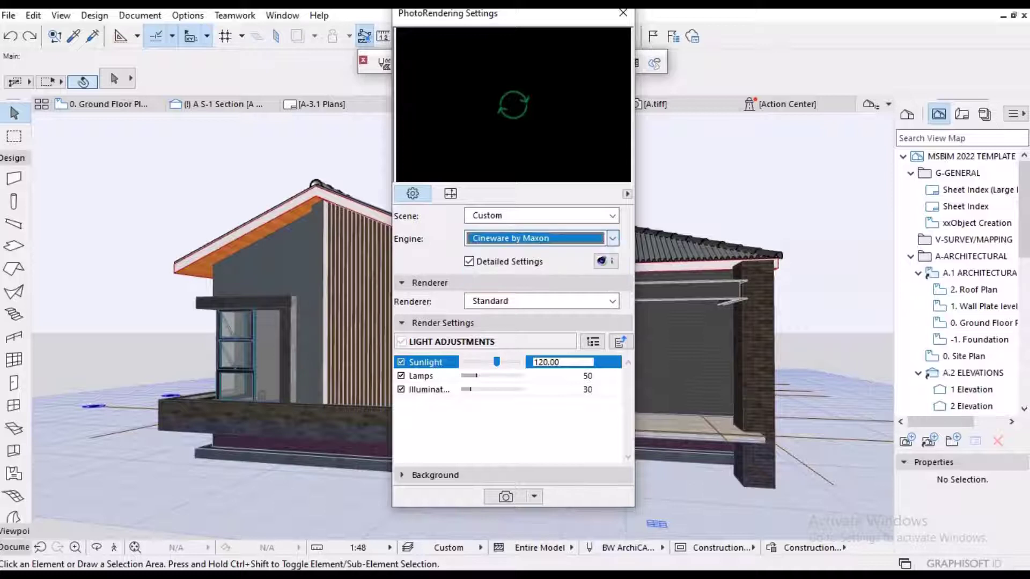
left_click(442, 323)
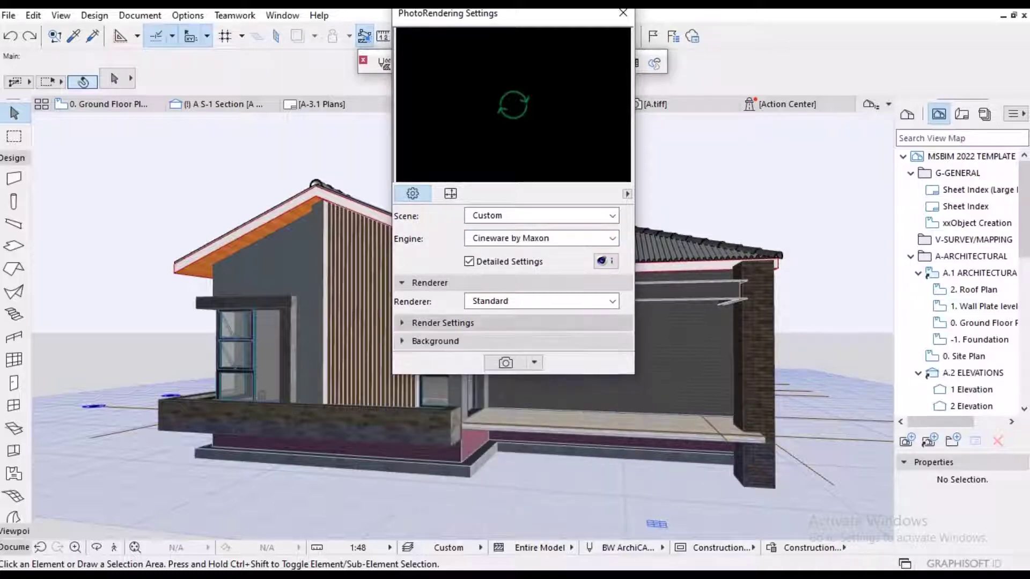
Try an Image background, then keep the render background set to Colors
left_click(435, 340)
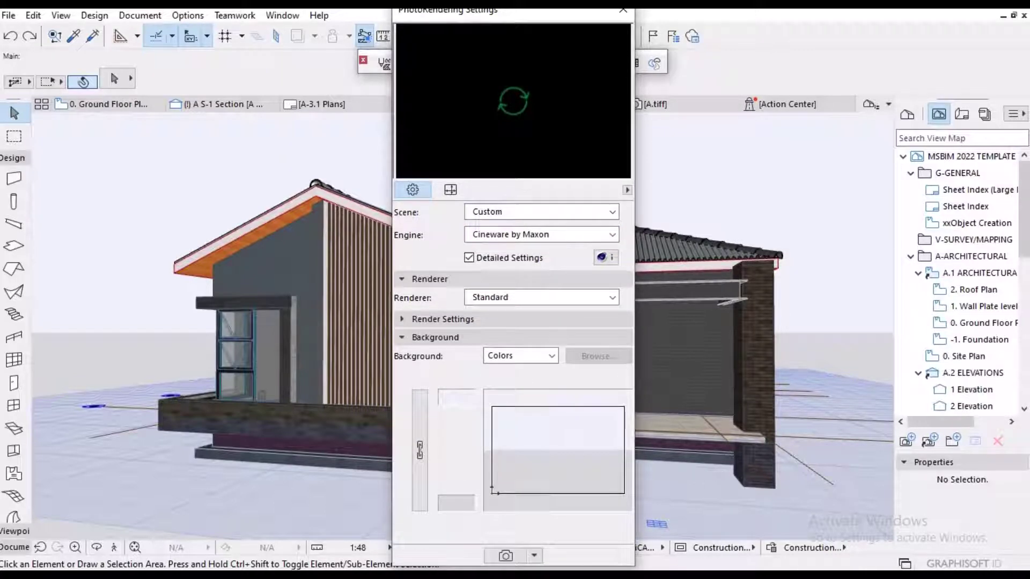
left_click(520, 356)
key("Escape")
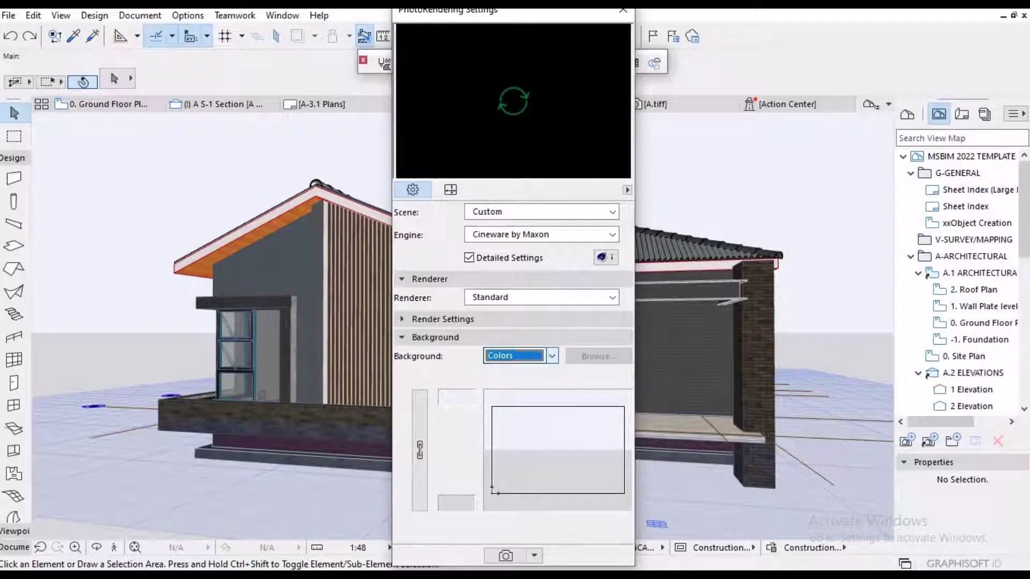
key("alt+Down")
key("Down")
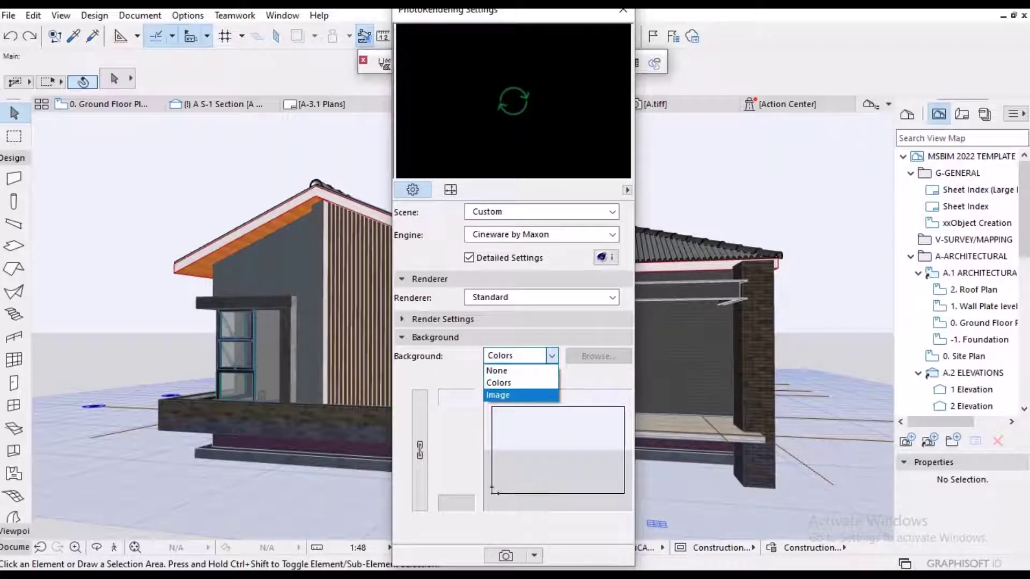
key("Return")
key("Escape")
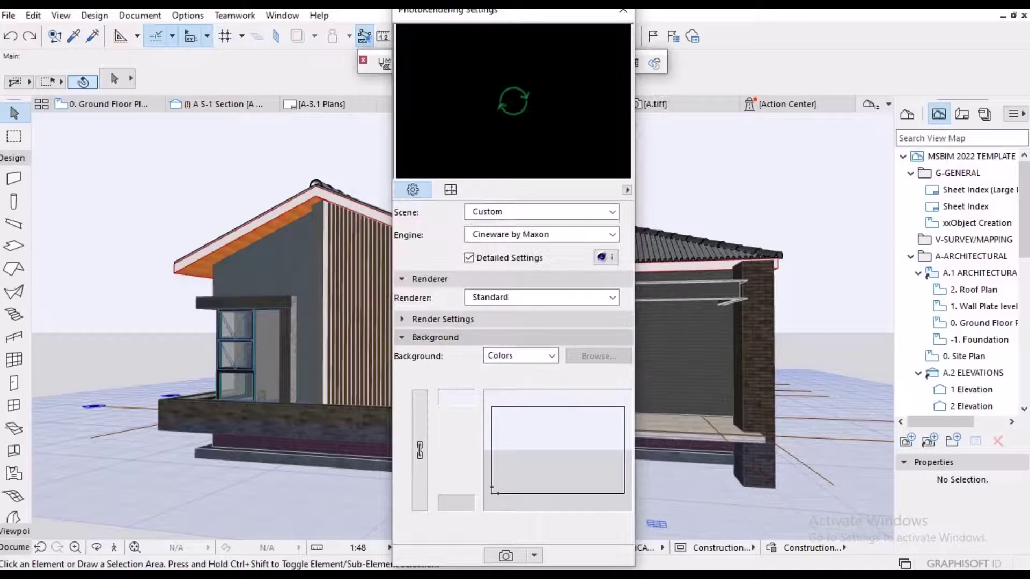
Review the light and detailed render settings, then start the Cineware photorender
left_click(443, 319)
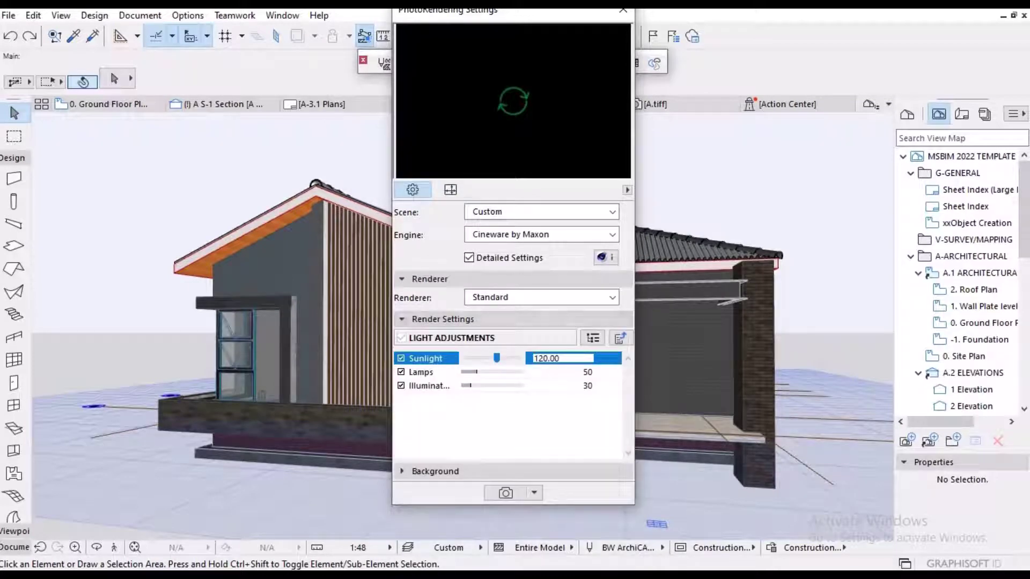
left_click(593, 338)
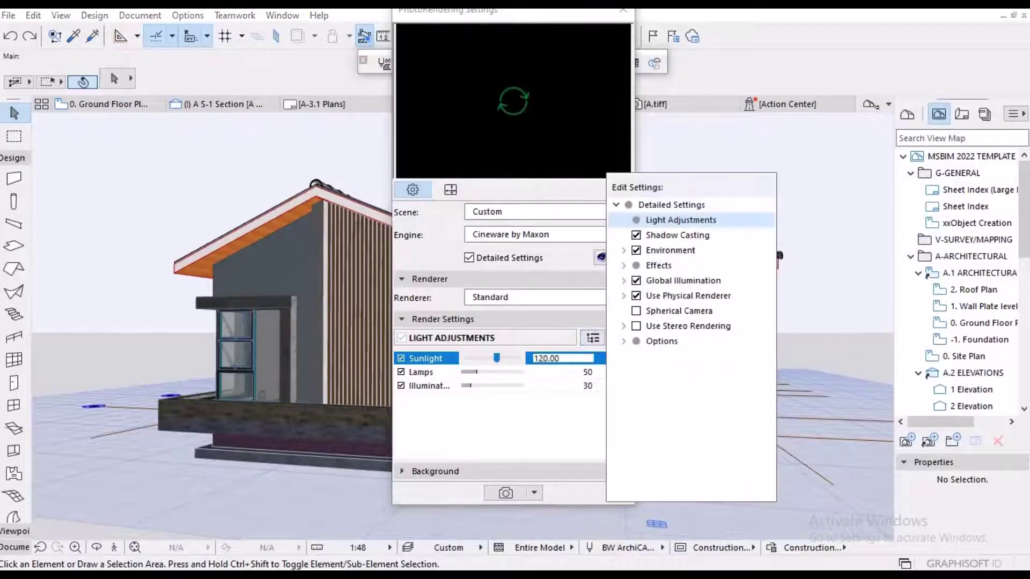
left_click(506, 493)
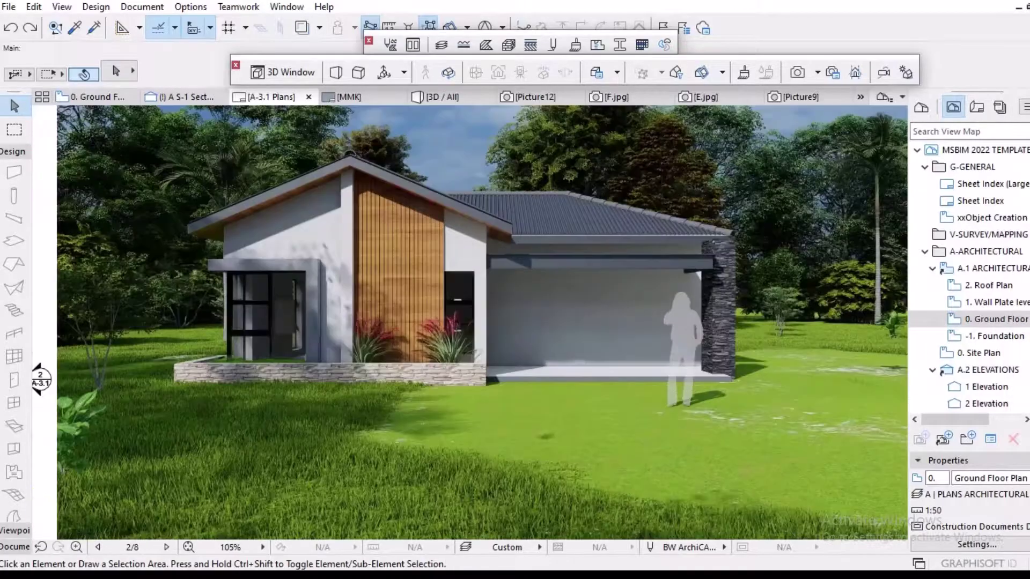
scroll(376, 213, "up", 4)
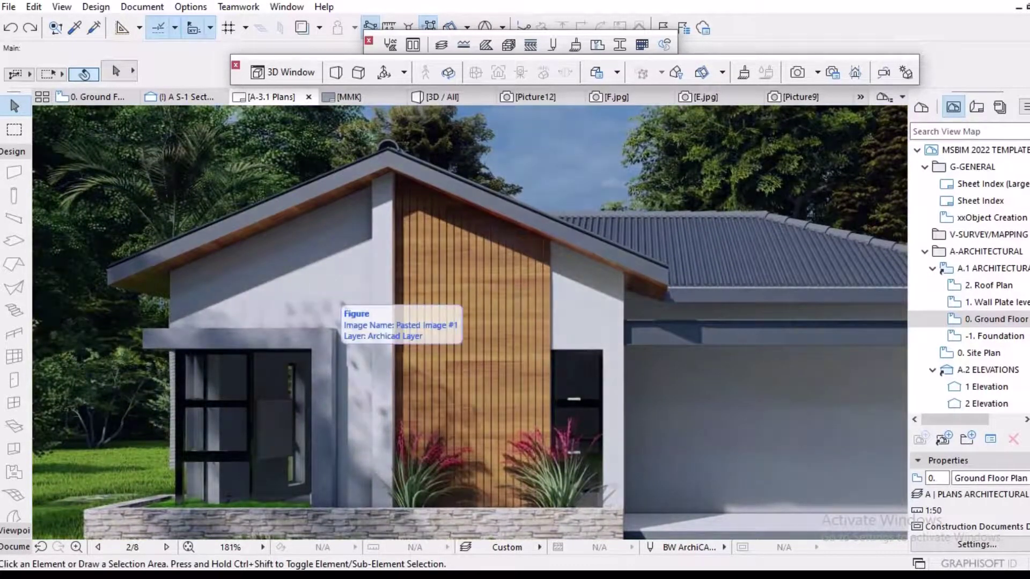
Return from the landscaped render to the textured house model with F3
key("F3")
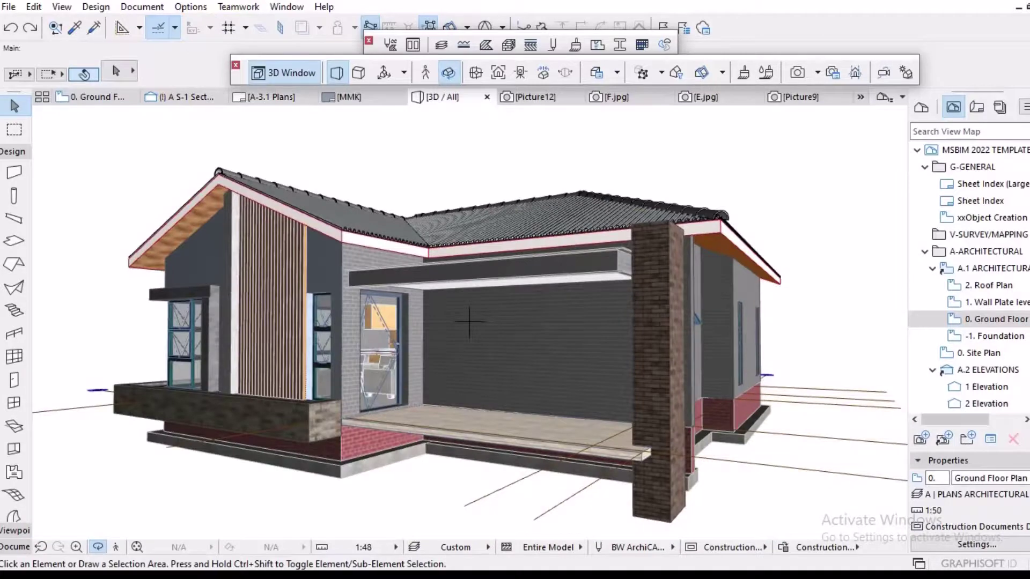
scroll(469, 322, "up", 5)
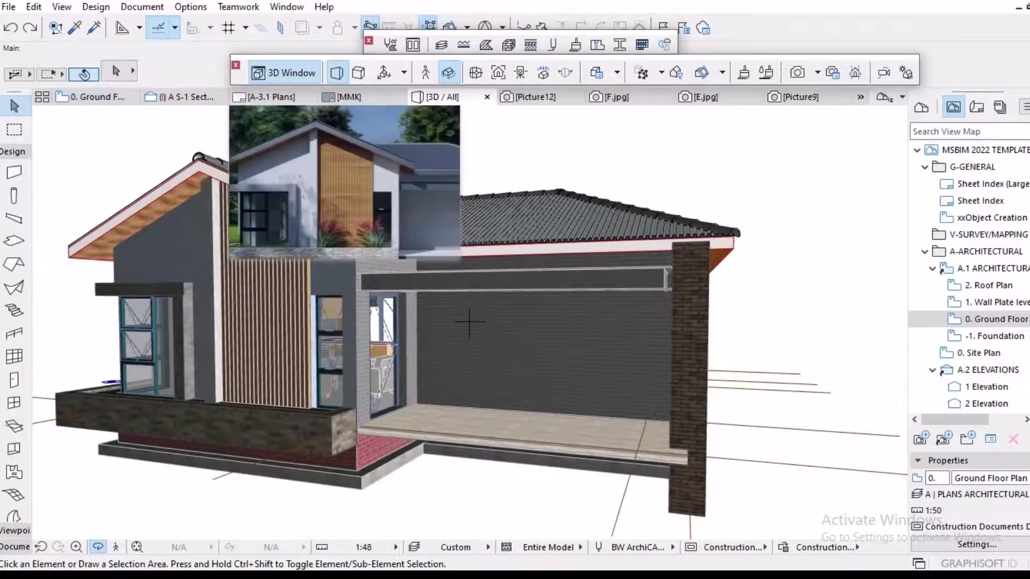